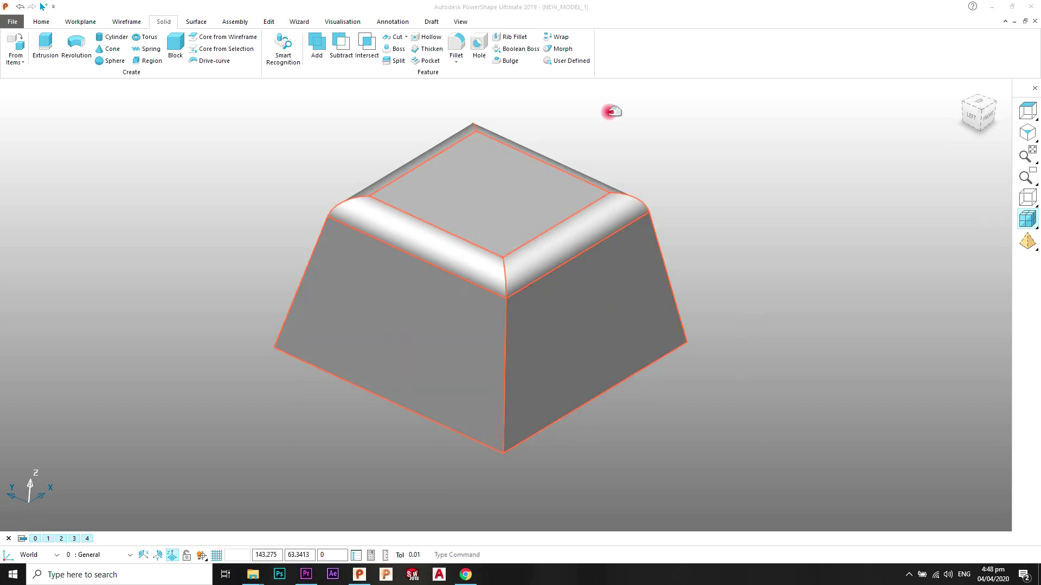
Separate the filleted tapered block into its core and cavity parts with the Separate Solids wizard
scroll(515, 220, "up", 1)
scroll(517, 220, "down", 1)
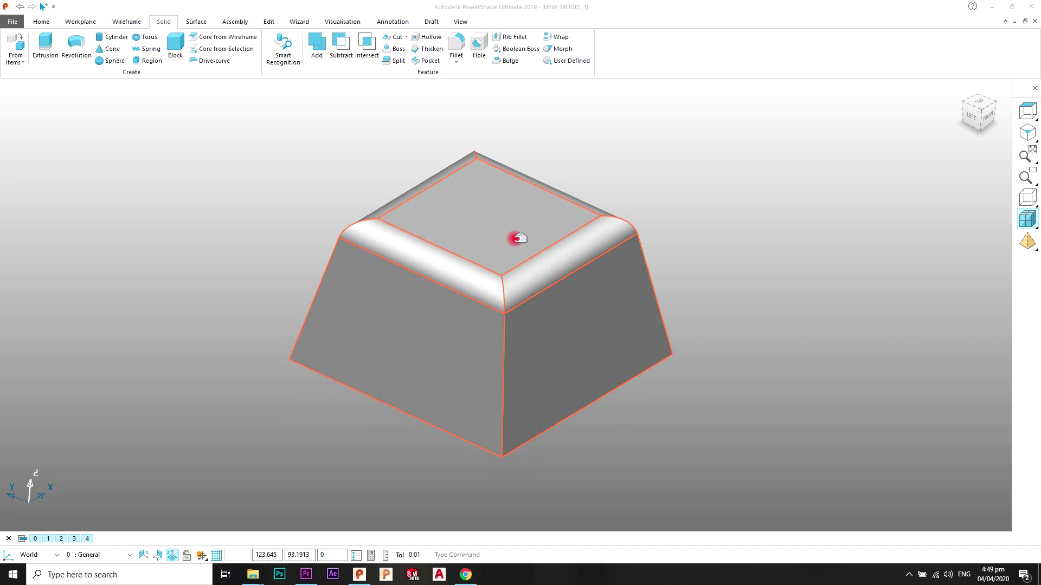
left_click(508, 242)
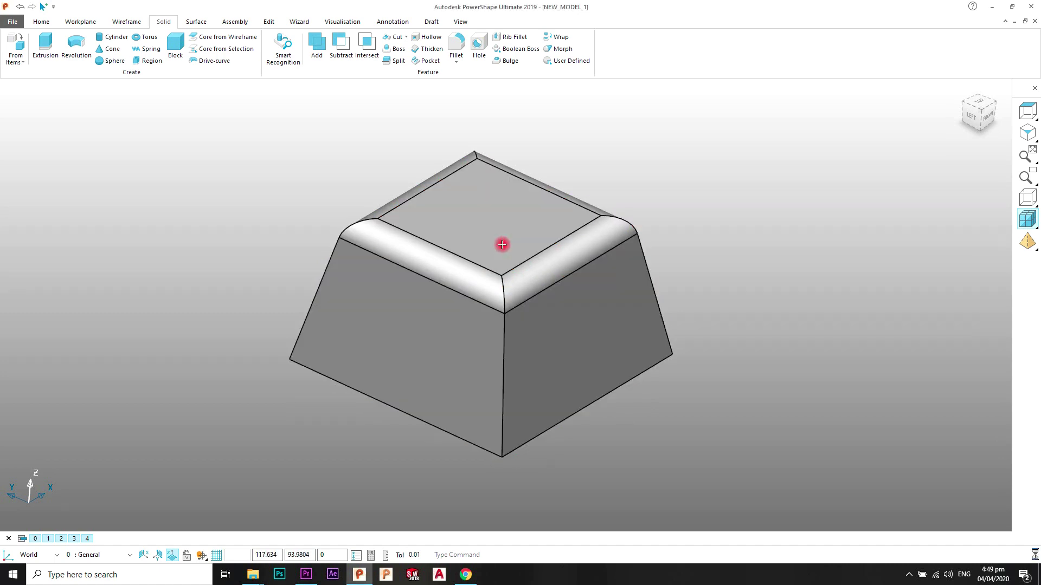
left_click(298, 23)
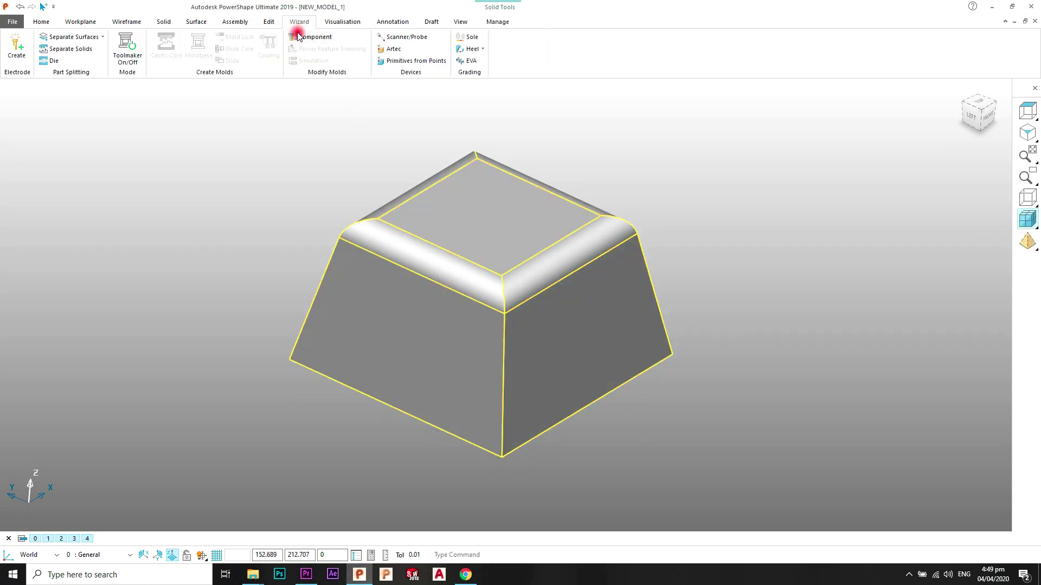
left_click(53, 62)
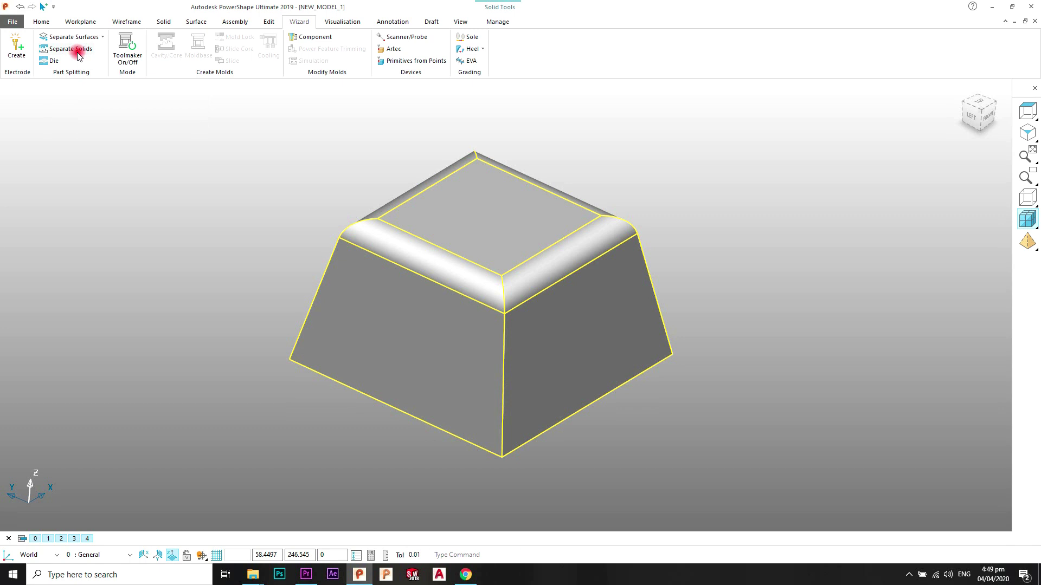
left_click(76, 50)
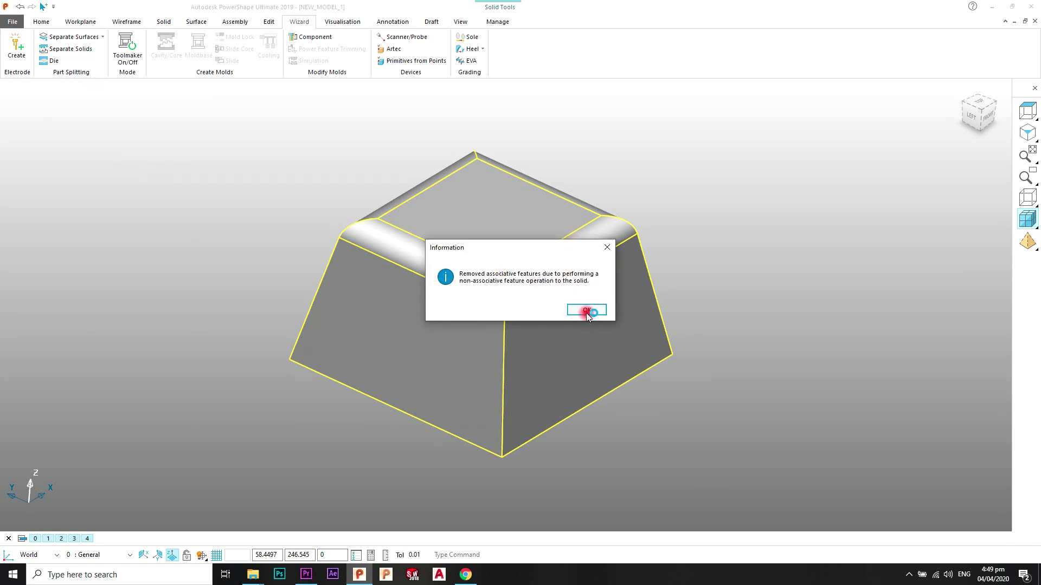
left_click(587, 311)
middle_click_drag(515, 358, 529, 300)
left_click_drag(557, 240, 583, 144)
middle_click_drag(539, 260, 526, 231)
middle_click_drag(533, 332, 601, 230)
left_click(147, 187)
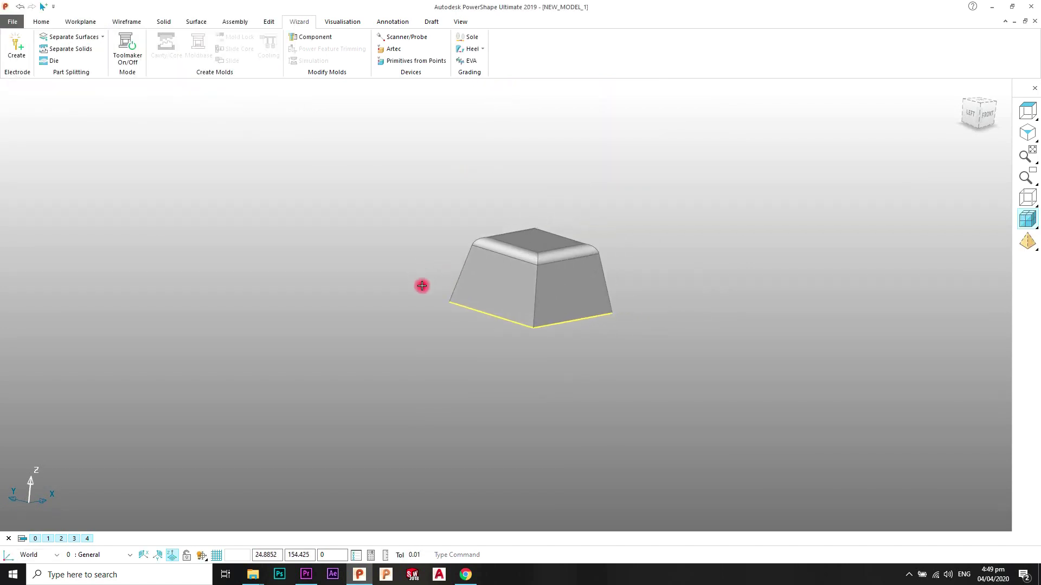
Name level 5 CAVITY and level 6 PUNCH, and switch both levels on
left_click(22, 538)
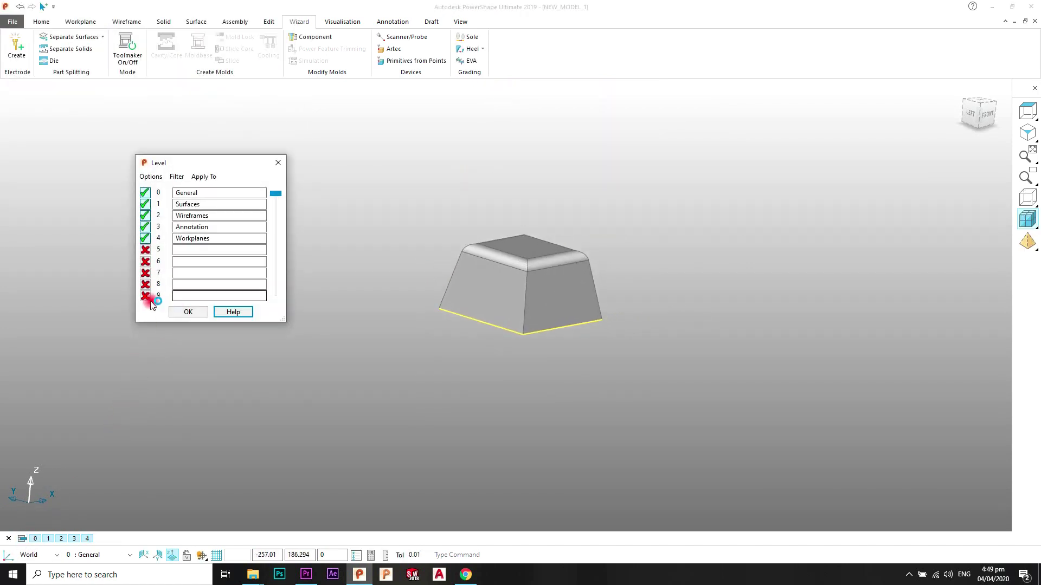
left_click(225, 249)
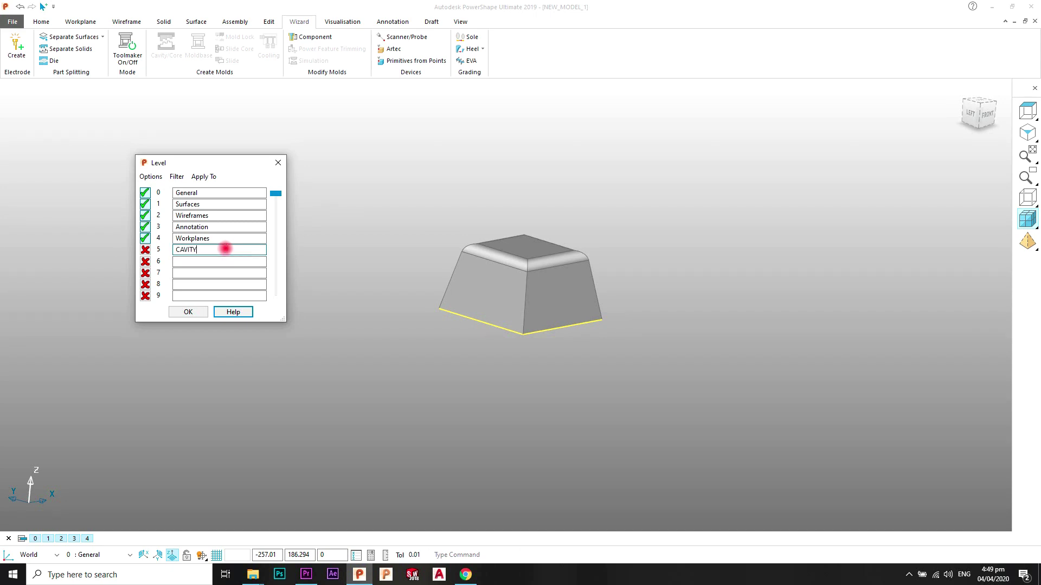
left_click(235, 262)
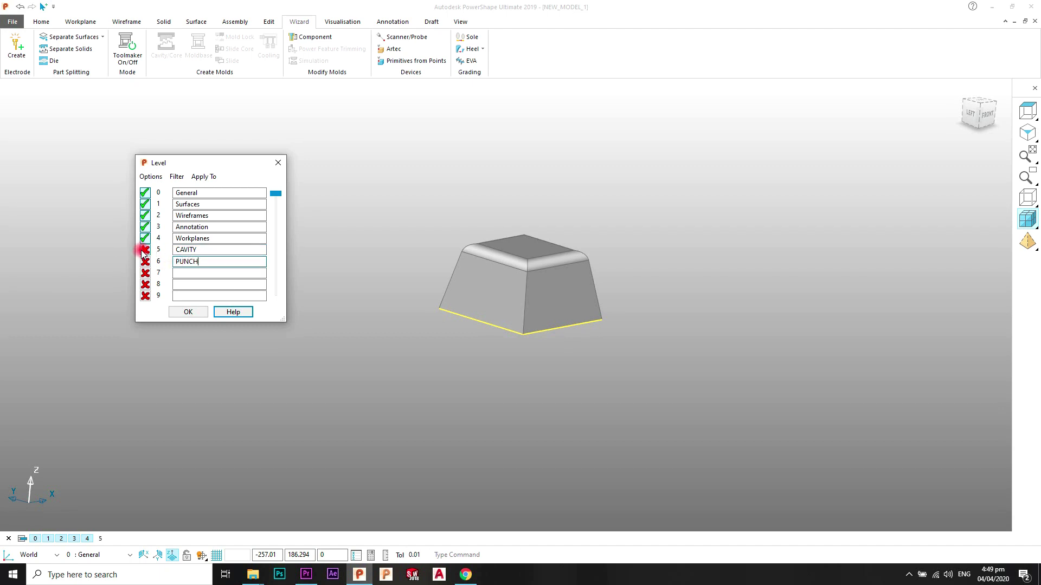
left_click(199, 311)
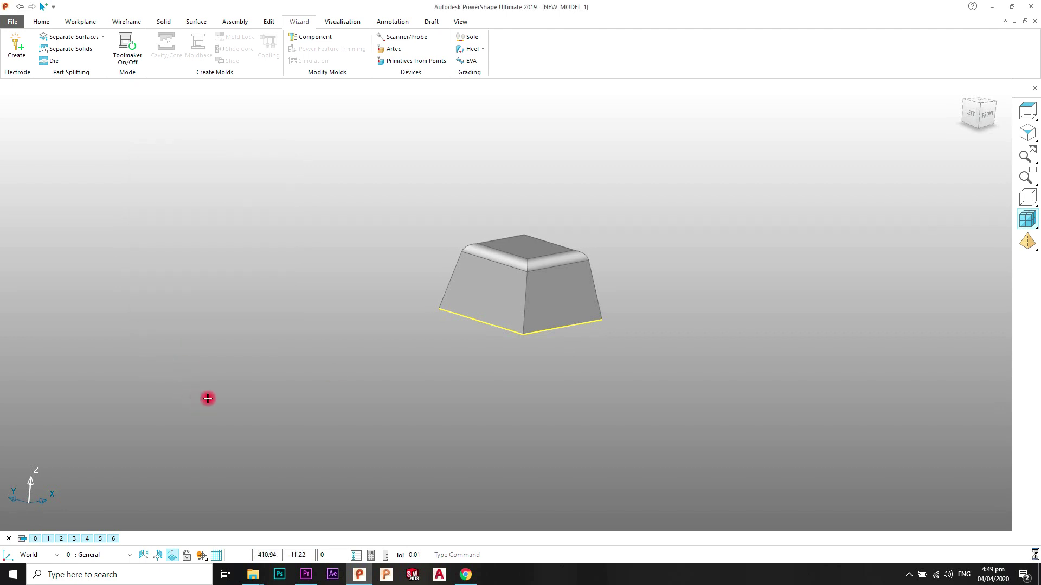
Assign the separated outer solid to the CAVITY level and hide that level
scroll(497, 369, "up", 3)
left_click(473, 280)
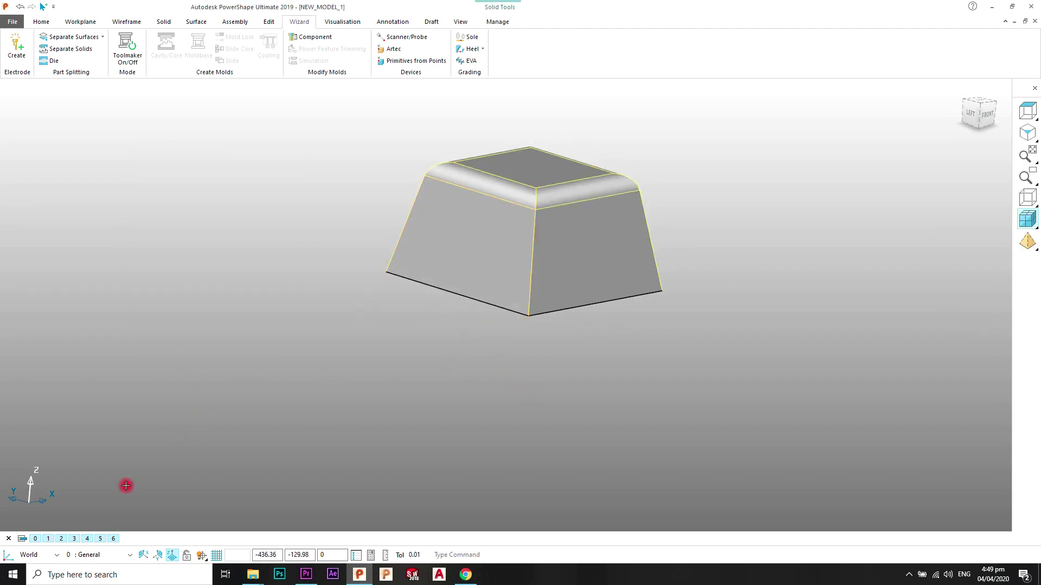
left_click(101, 538)
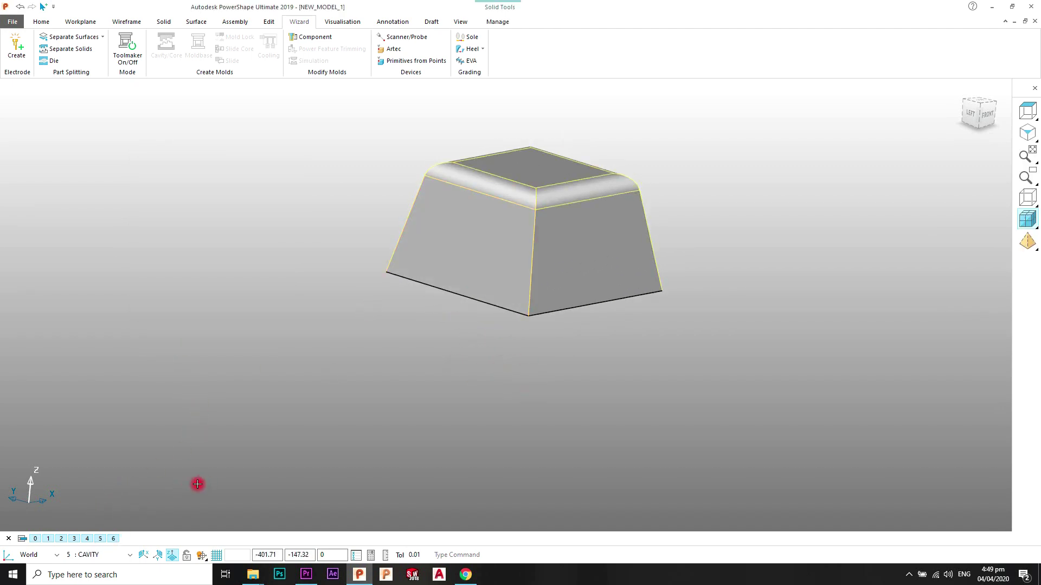
left_click(102, 541)
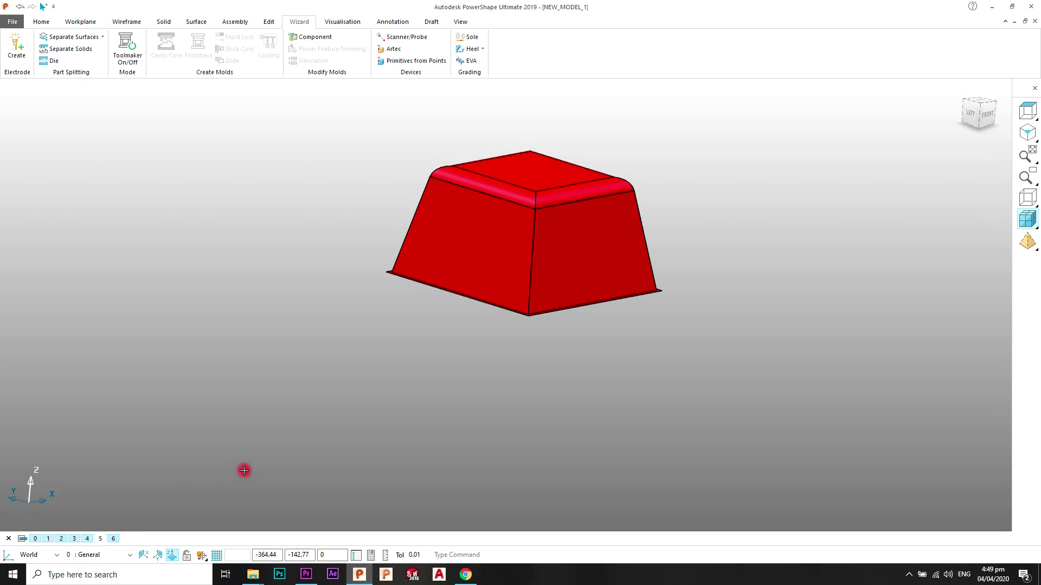
Assign the remaining solid to the PUNCH level, leaving that level hidden and the CAVITY level shown
left_click(513, 225)
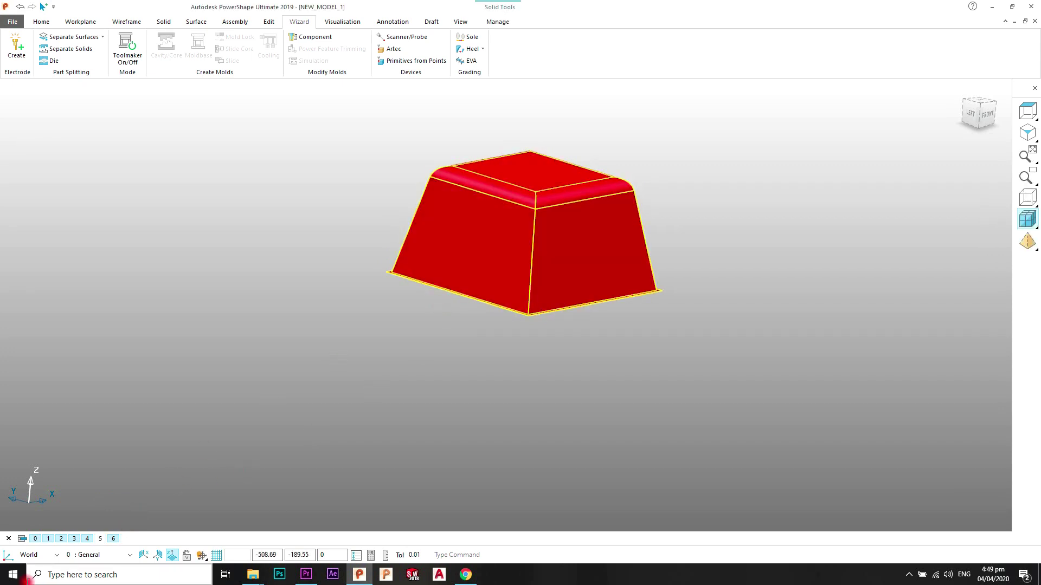
left_click(115, 539)
left_click(100, 538)
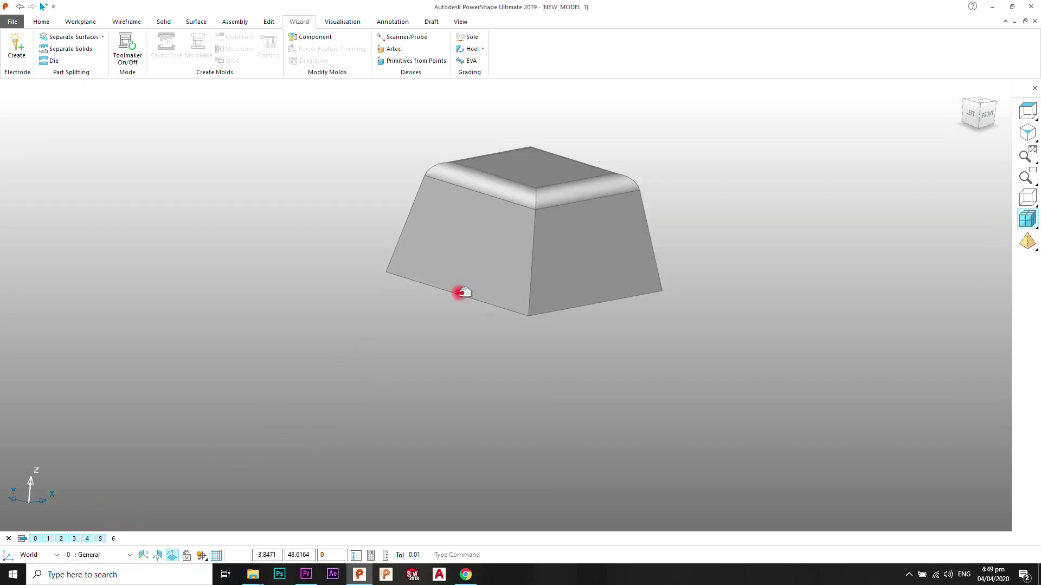
Create a closed composite curve around the four edges of the cavity's open rim
middle_click_drag(519, 258, 576, 269)
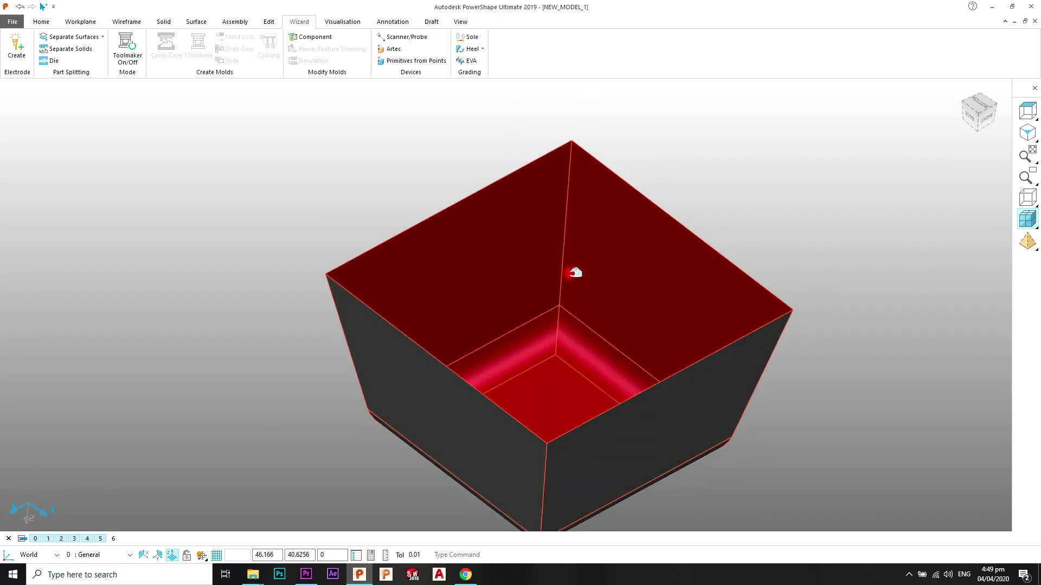
scroll(577, 270, "up", 3)
scroll(424, 195, "down", 2)
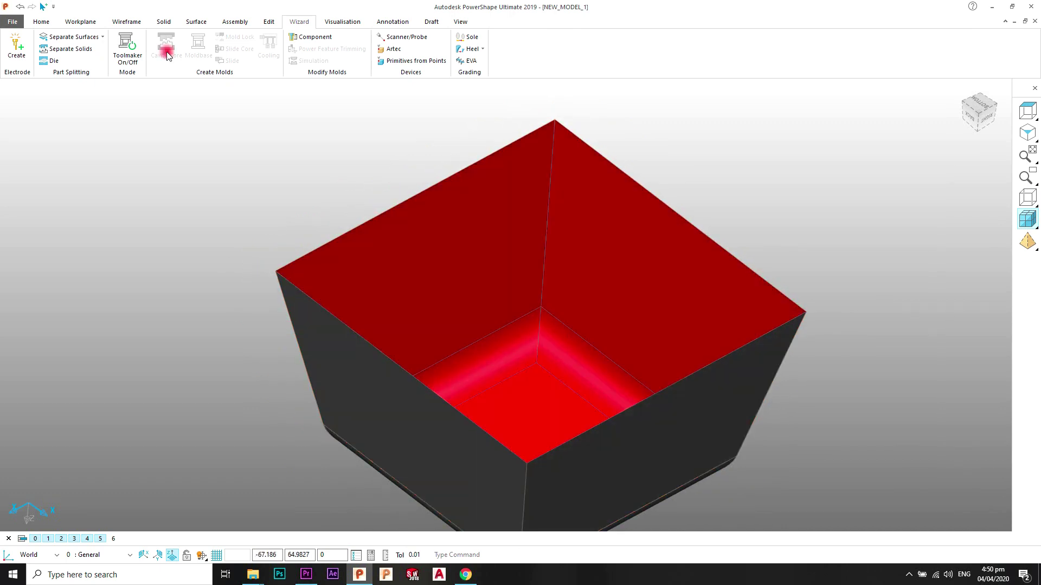
left_click(127, 22)
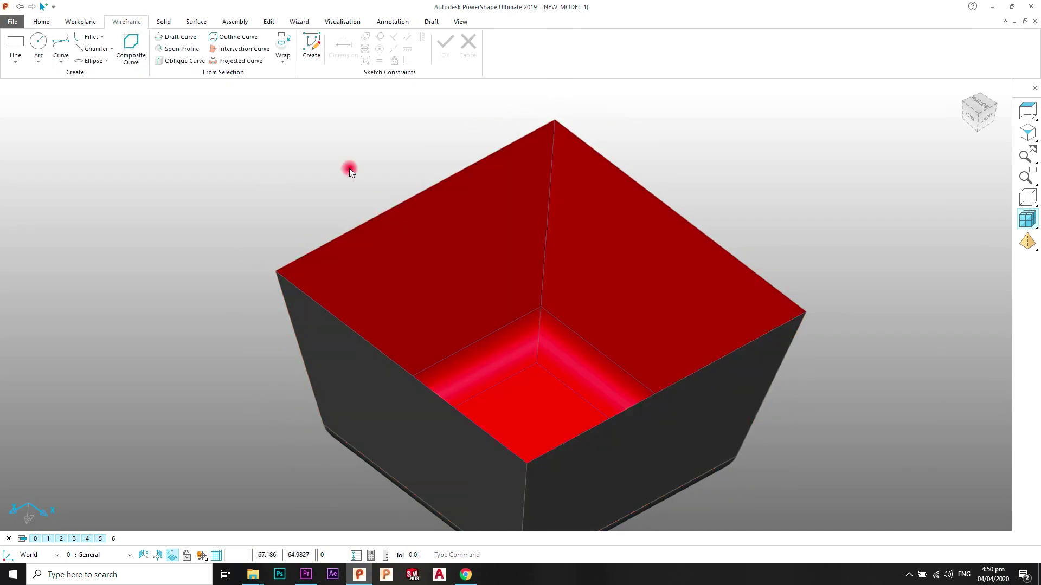
left_click(402, 202)
left_click(308, 292)
left_click(562, 444)
left_click(757, 292)
left_click(300, 191)
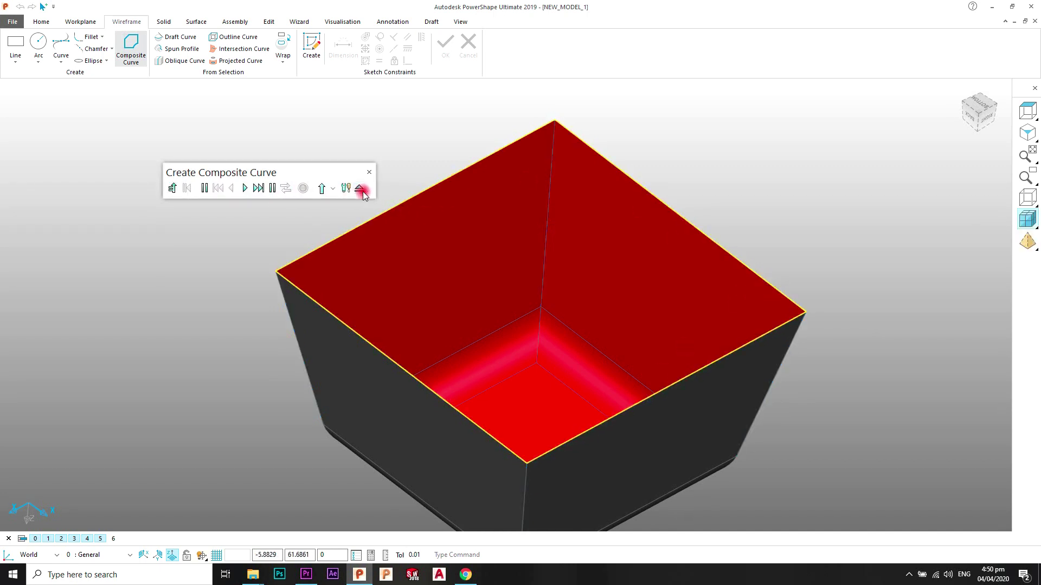
left_click(360, 190)
Create a split surface from the rim curve, radially outward with an offset distance of 100 and angle 0
scroll(573, 270, "down", 2)
middle_click_drag(578, 270, 561, 227)
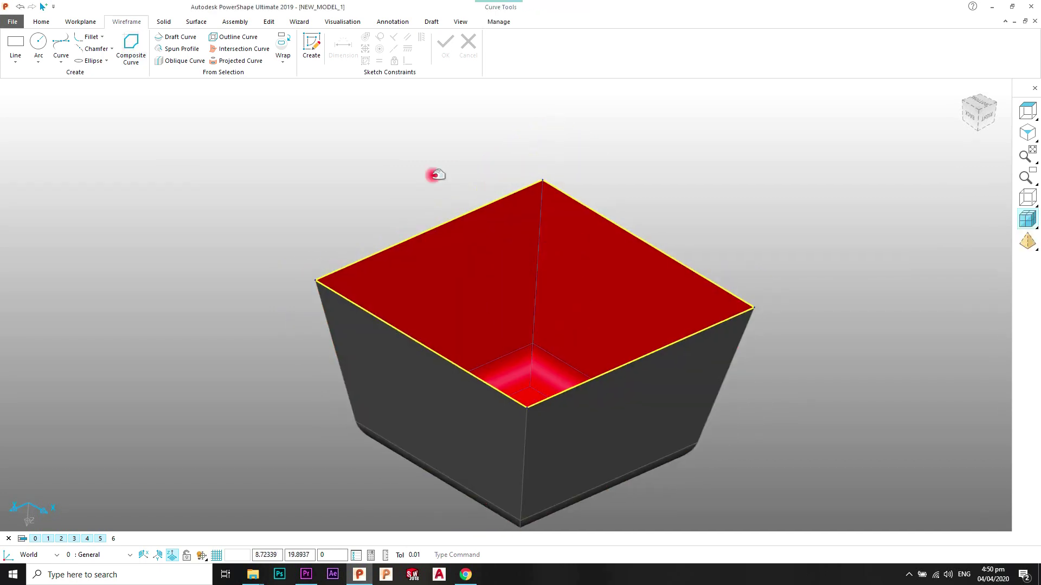
left_click(197, 22)
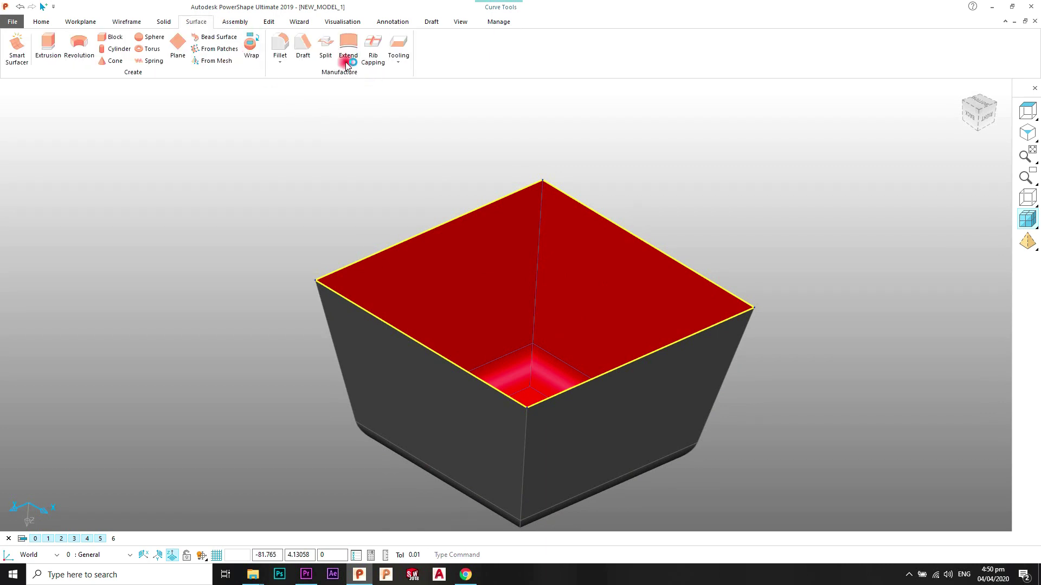
left_click(325, 46)
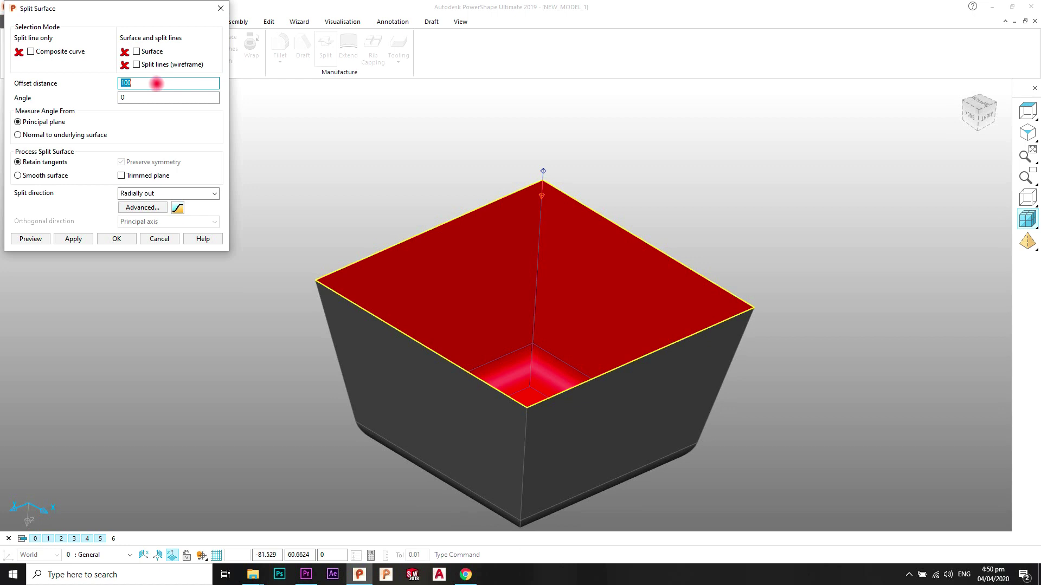
left_click(69, 233)
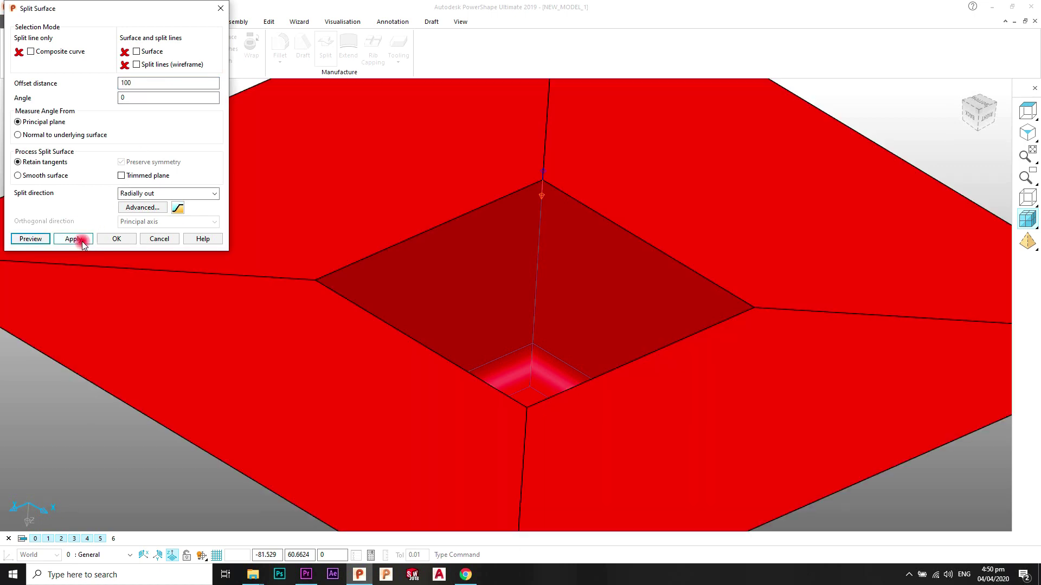
left_click(118, 240)
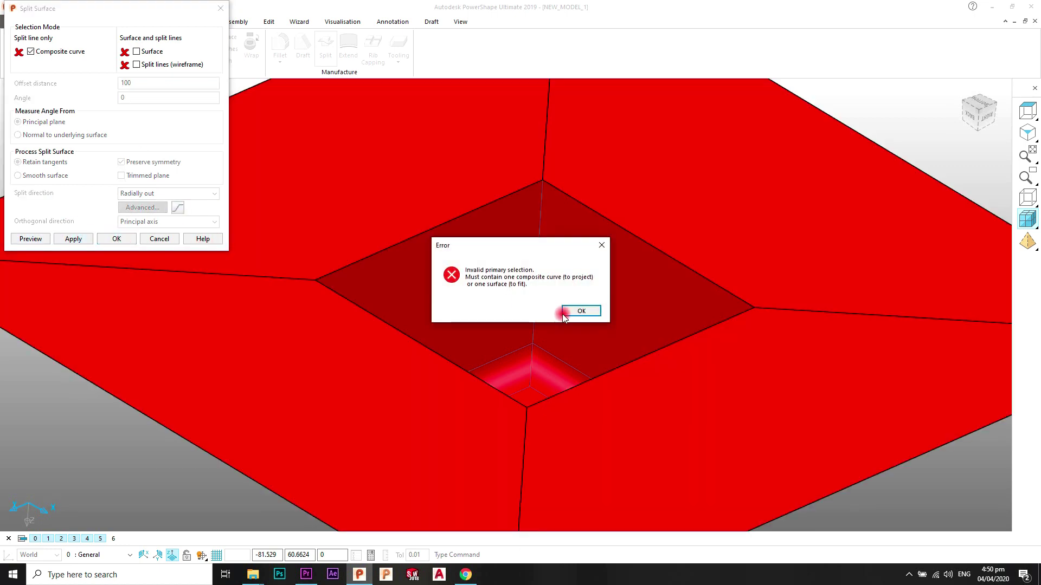
left_click(564, 318)
scroll(833, 158, "down", 5)
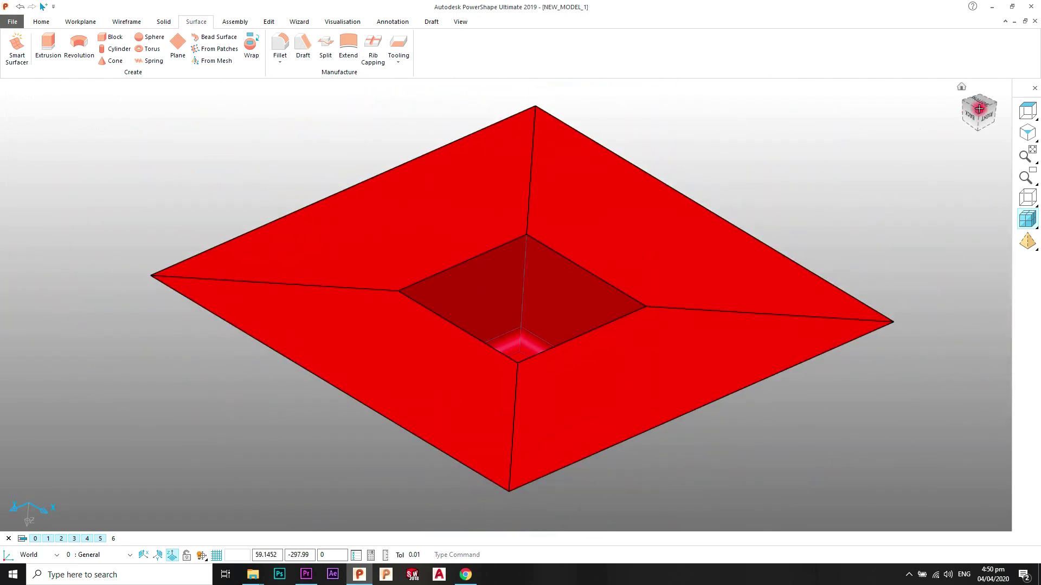
In top view, draw a rectangle about 158 by 177 on the split surface around the cavity
left_click(1028, 112)
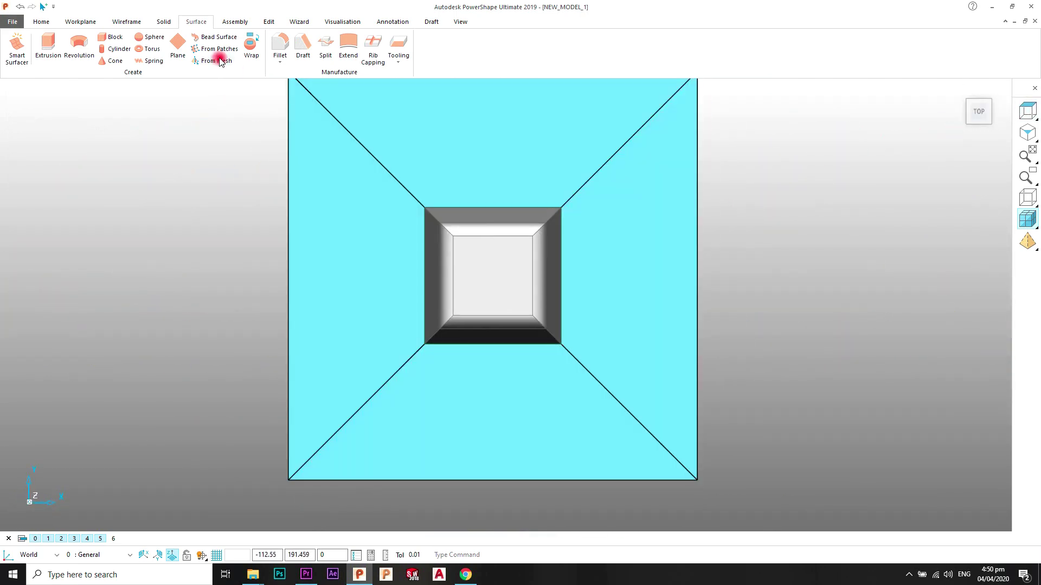
left_click(128, 22)
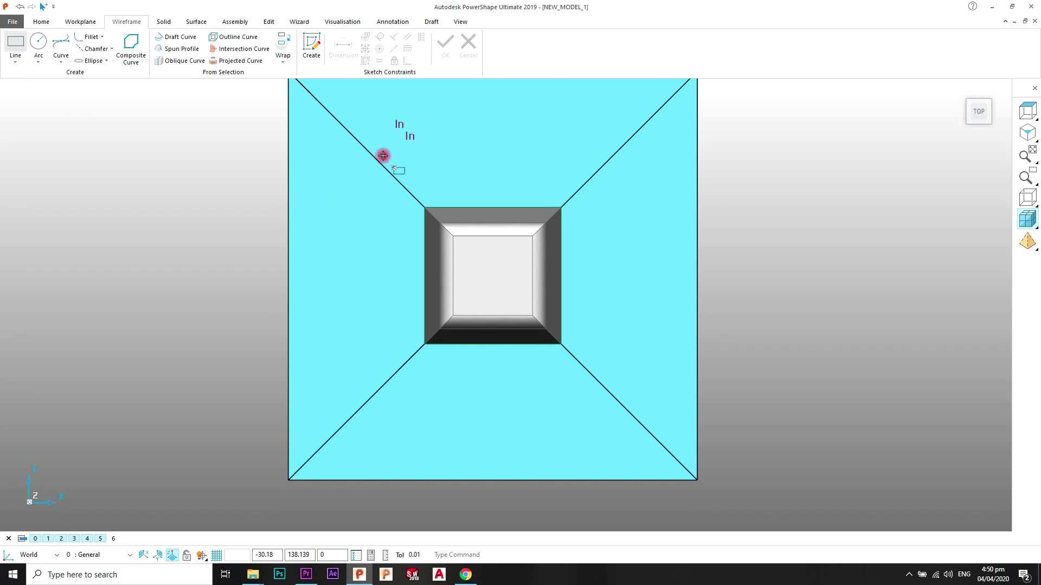
mouse_move(382, 156)
left_mouse_down()
mouse_move(608, 383)
mouse_move(606, 402)
mouse_move(597, 398)
left_mouse_up()
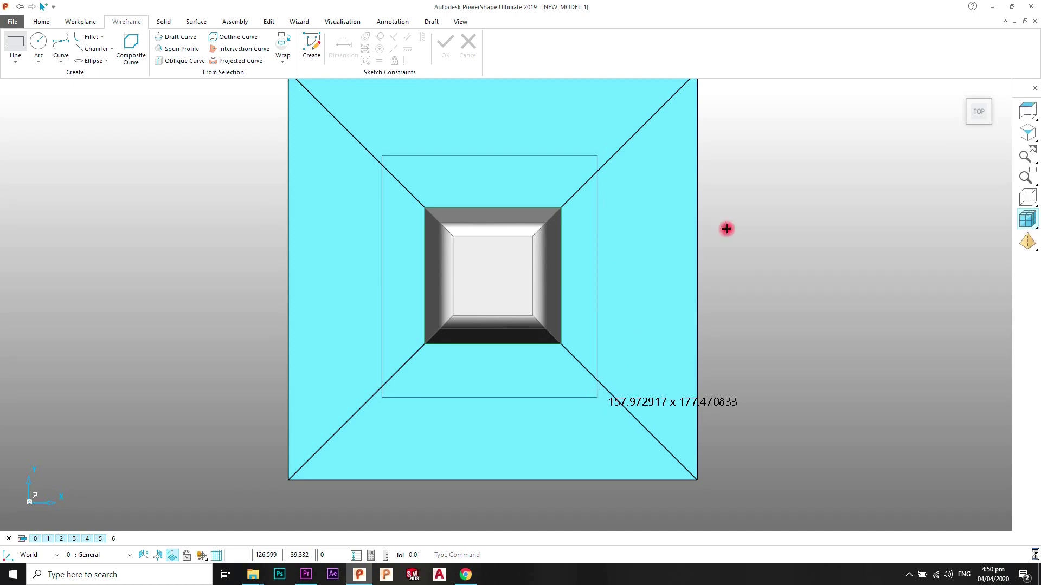
right_click(759, 192)
left_click(761, 195)
Limit the split surface to the rectangle, removing the material outside it
left_click(1031, 132)
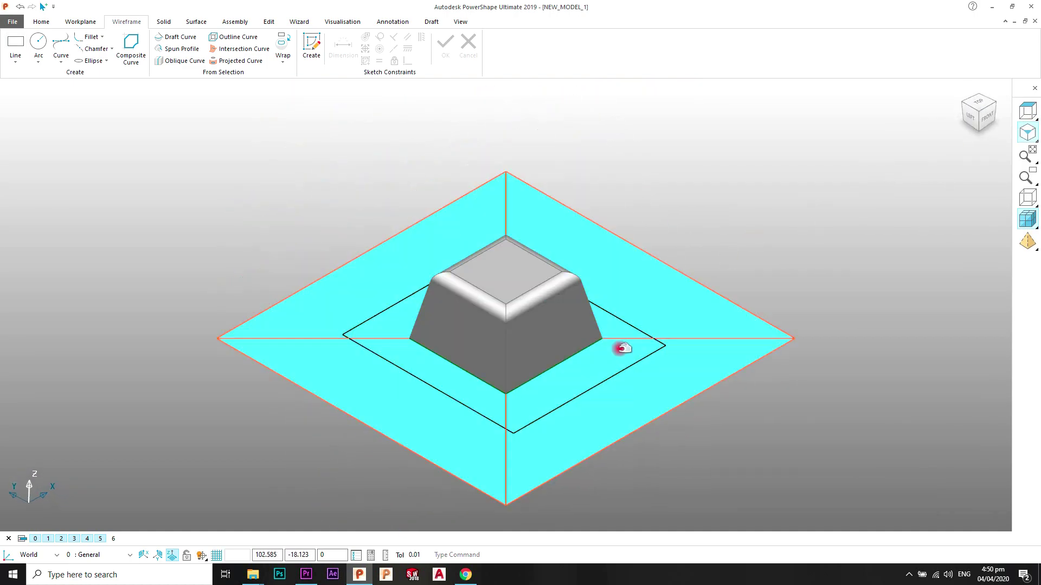
left_click(608, 316)
middle_click_drag(485, 304, 333, 127)
left_click(269, 22)
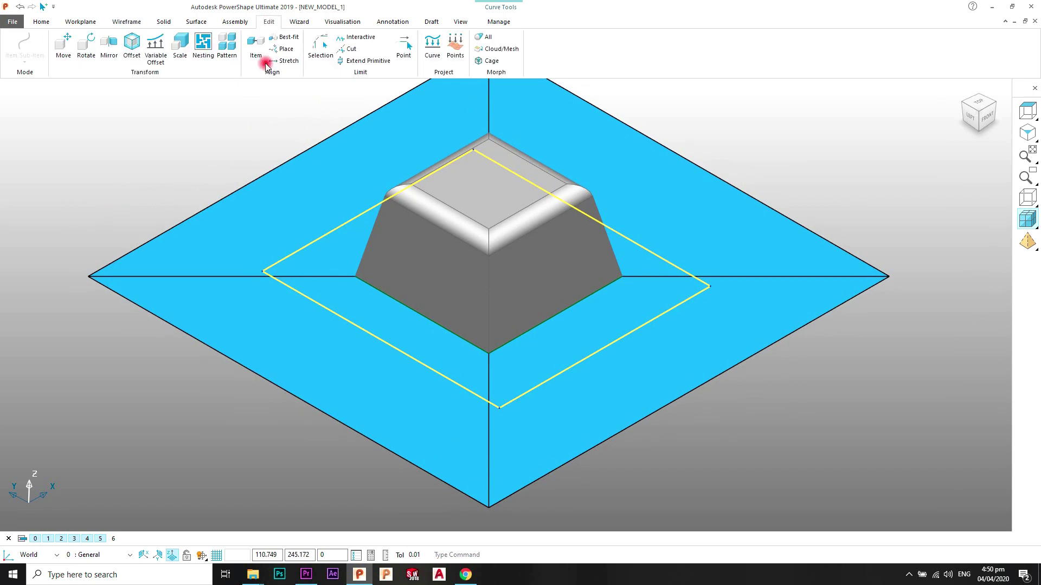
left_click(320, 46)
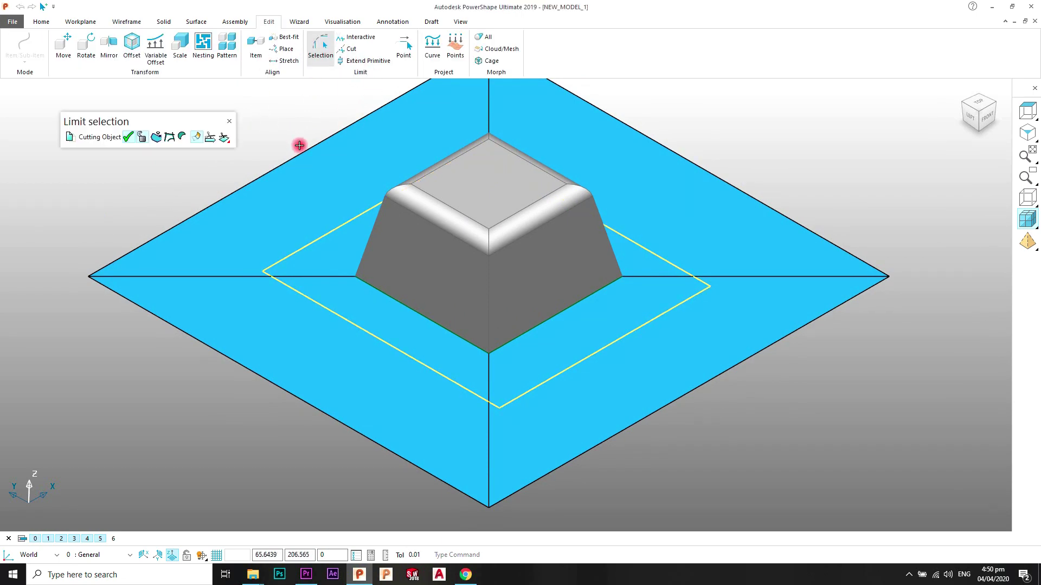
left_click(310, 176)
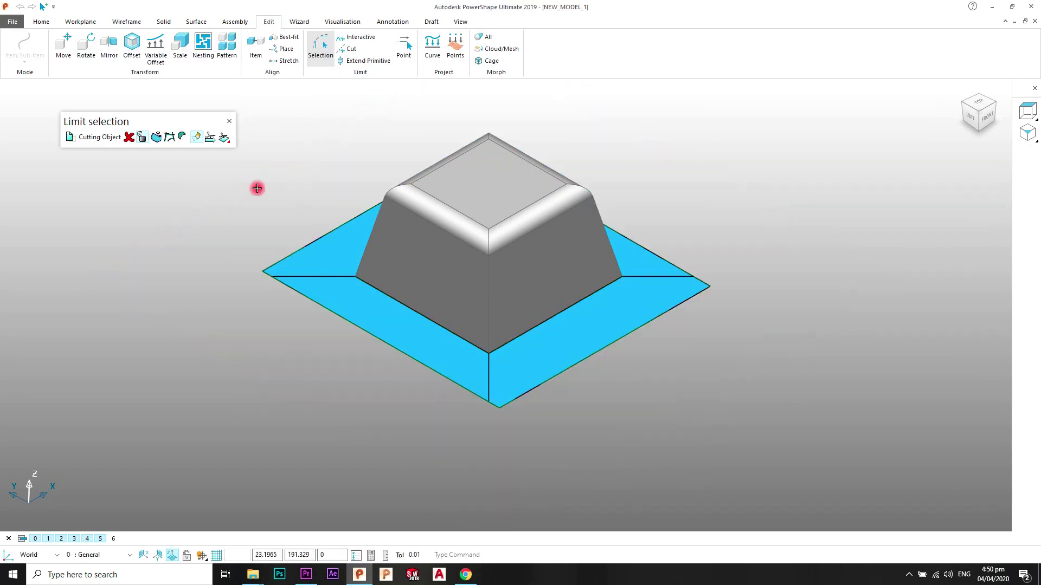
left_click(228, 122)
Extrude the rectangular outline into side surfaces enclosing the cavity
scroll(411, 309, "down", 3)
middle_click_drag(453, 314, 664, 399)
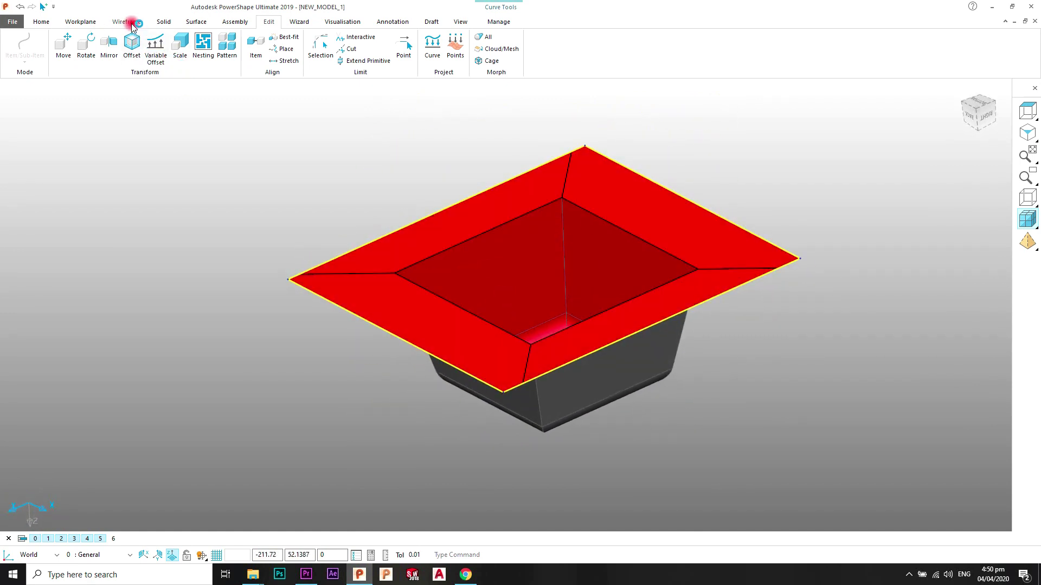
left_click(88, 23)
left_click(126, 22)
left_click(163, 22)
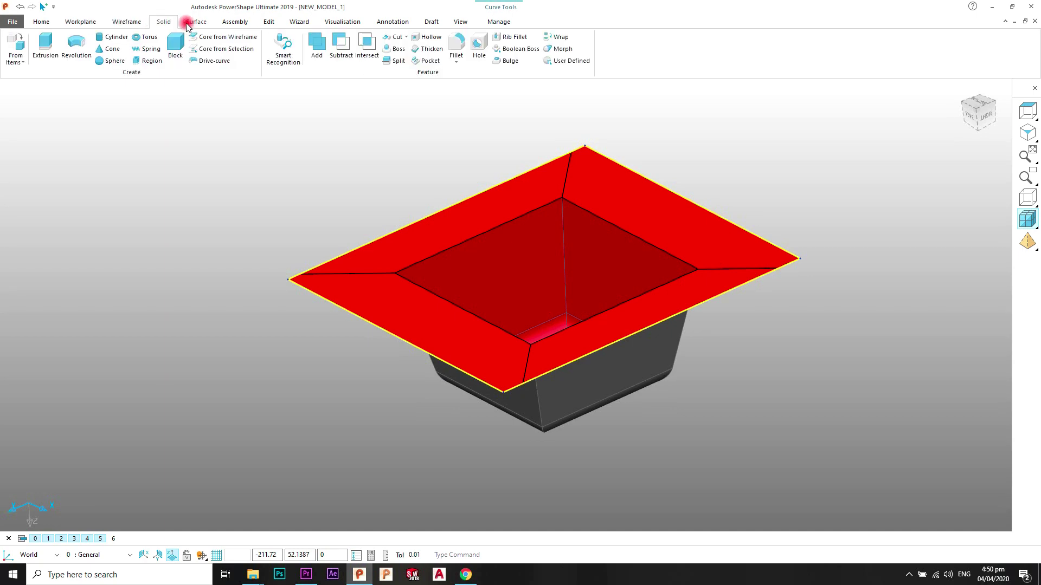
left_click(196, 22)
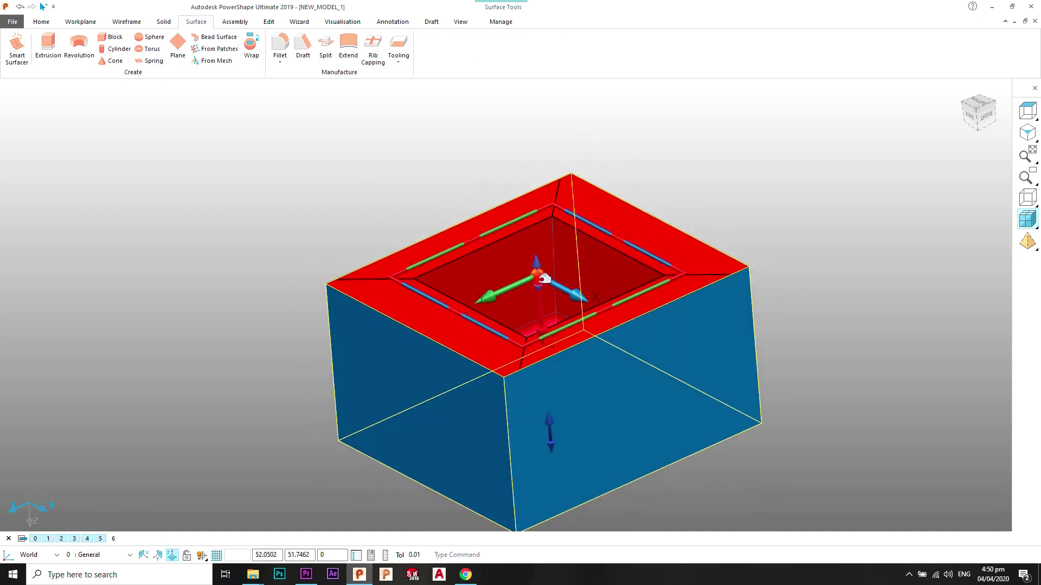
Move all the cavity geometry to the CAVITY level (5), hide that level and show the PUNCH level (6)
middle_click_drag(535, 278, 525, 208)
middle_click_drag(524, 209, 528, 257, "shift")
scroll(532, 265, "down", 1)
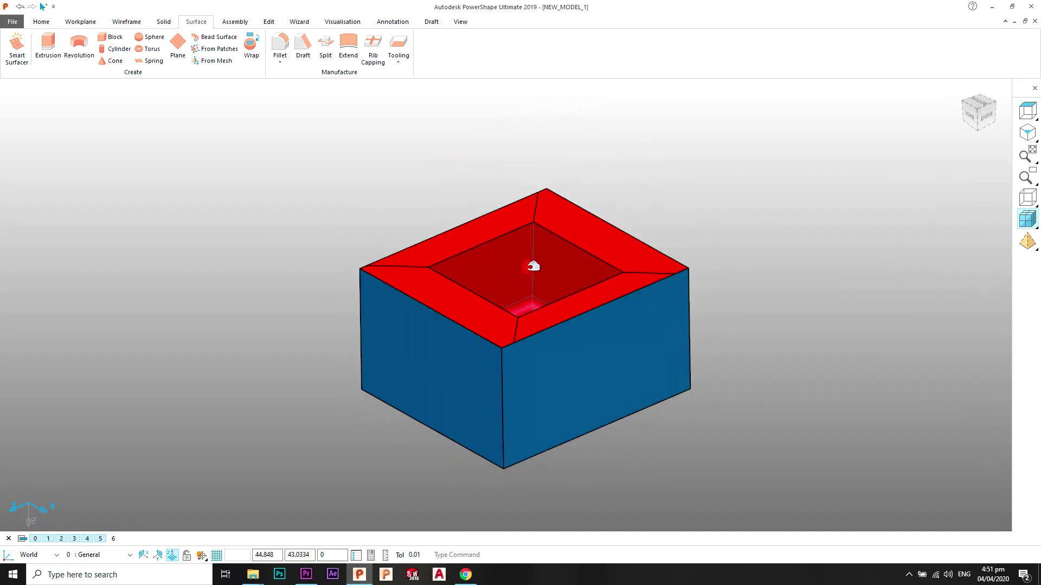
scroll(521, 295, "up", 2)
left_click_drag(857, 127, 247, 432)
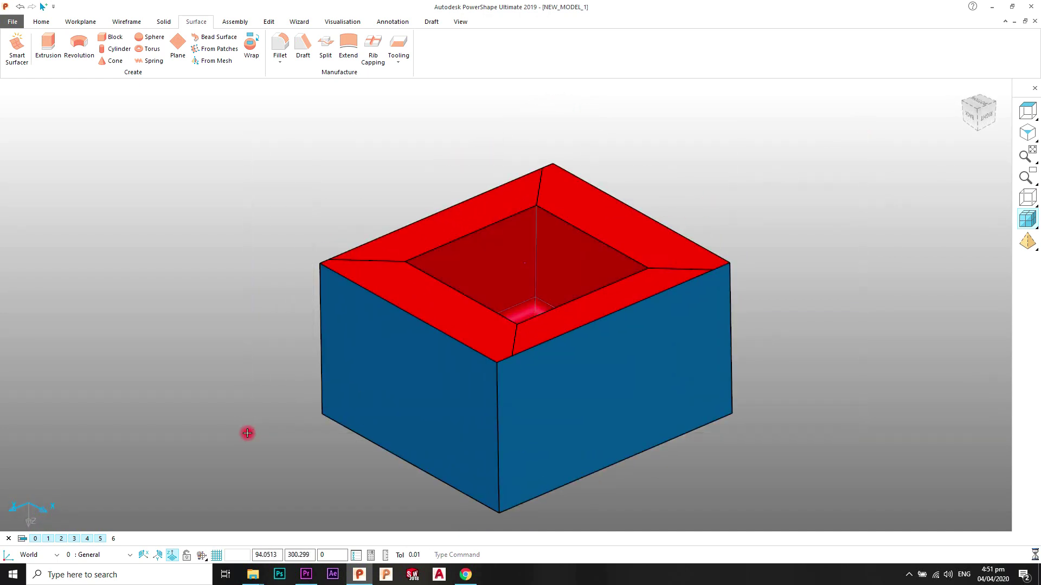
left_click(100, 539)
Create a closed composite curve around the outer rim edge of the punch
middle_click_drag(474, 336, 506, 326)
scroll(504, 325, "up", 4)
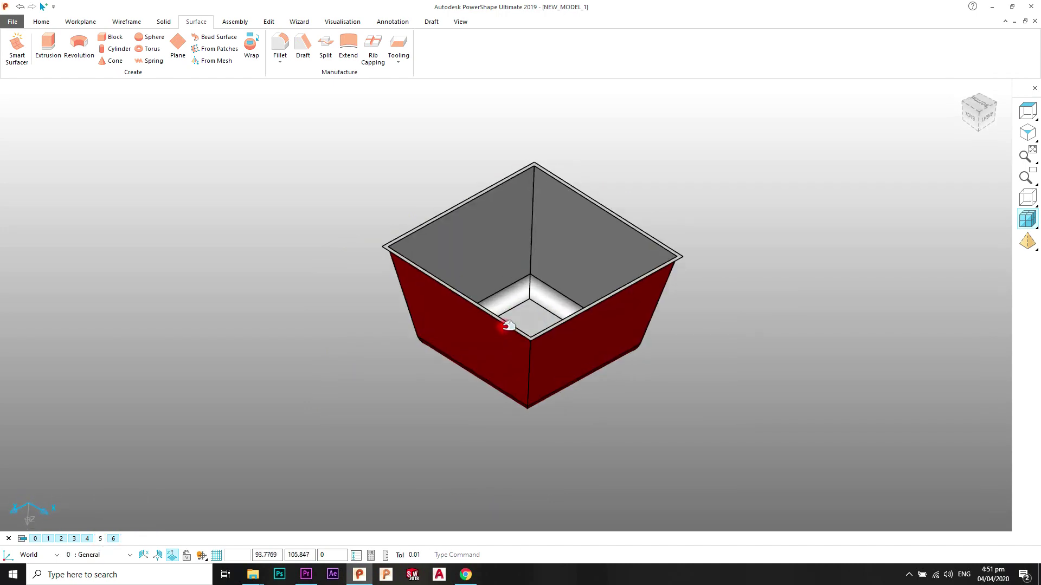
middle_click_drag(485, 250, 483, 309, "shift")
scroll(485, 309, "down", 2)
scroll(485, 310, "up", 2)
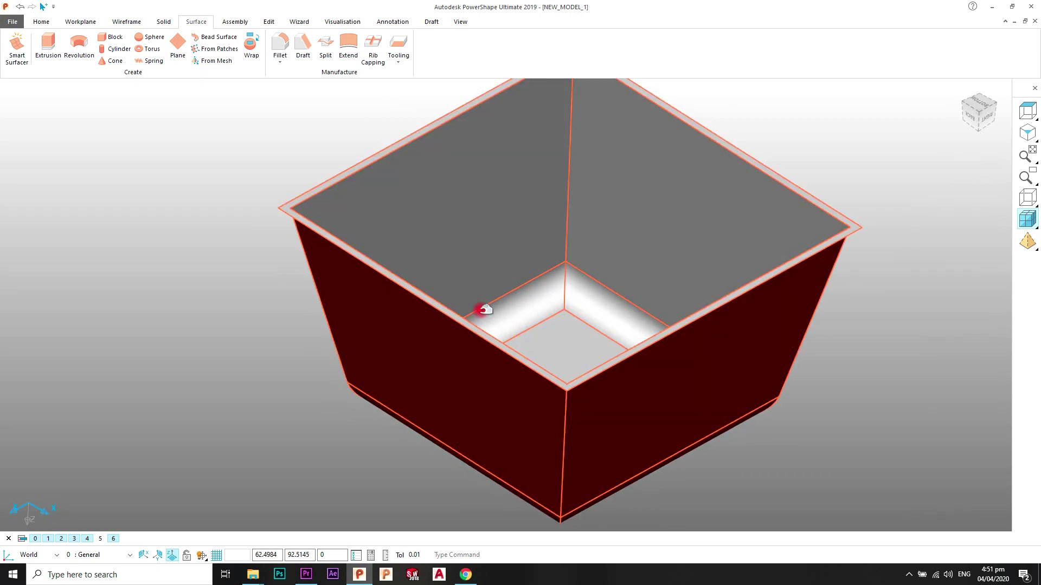
scroll(490, 299, "down", 1)
scroll(409, 283, "up", 5)
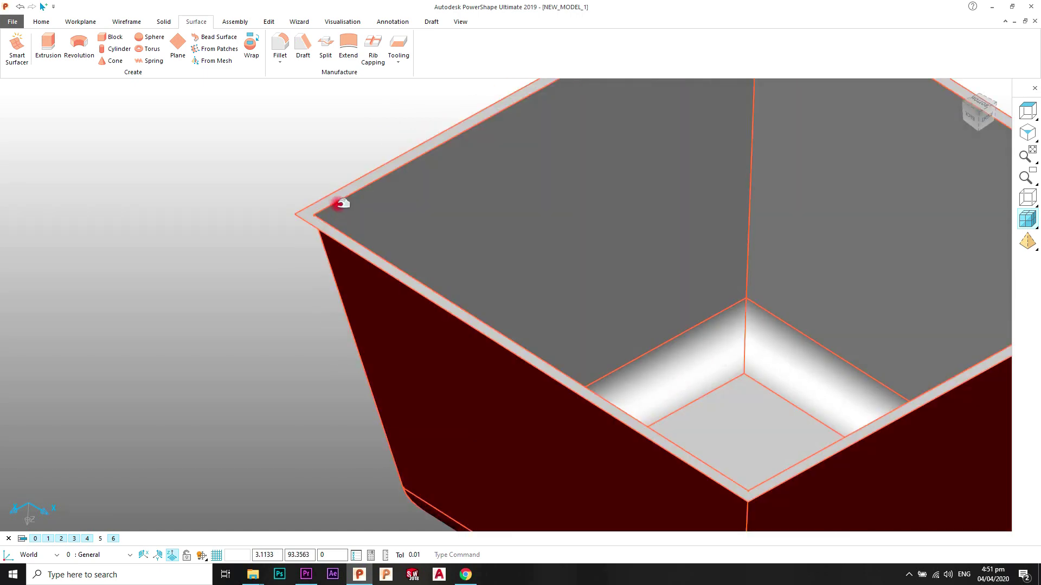
scroll(322, 177, "up", 1)
left_click(127, 21)
left_click(131, 49)
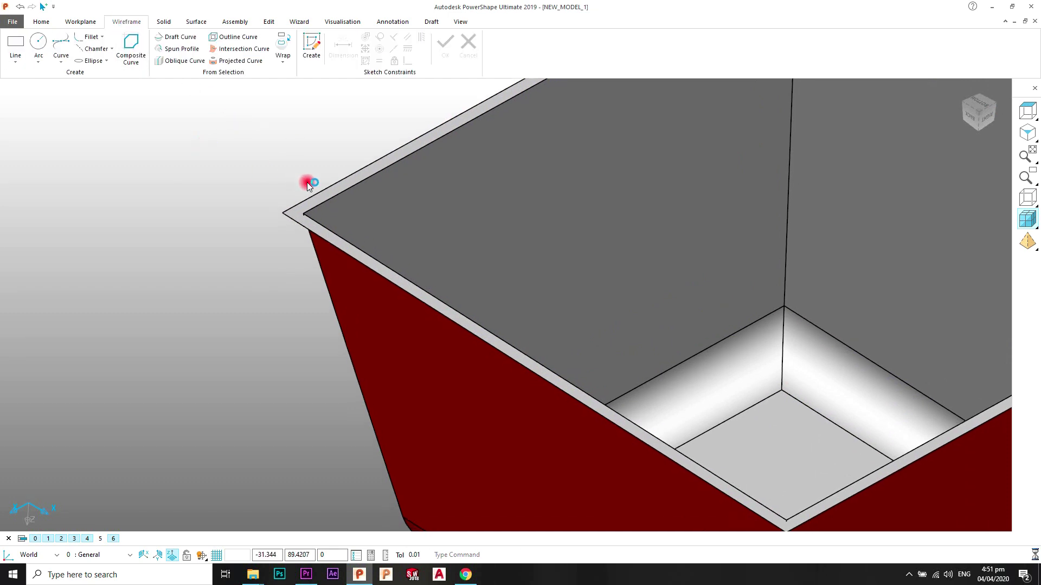
left_click_drag(313, 175, 302, 161)
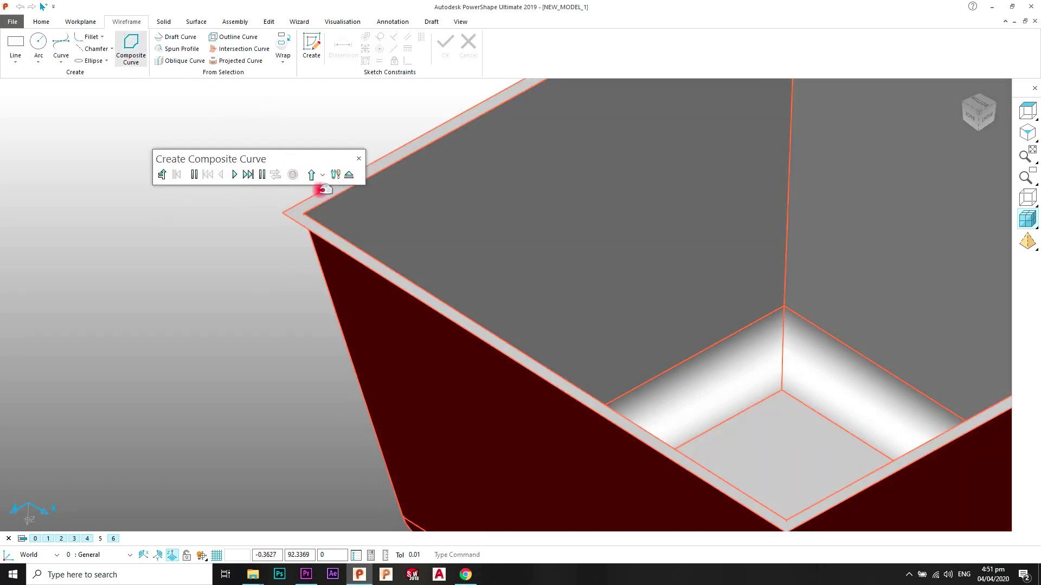
left_click(313, 227)
scroll(336, 242, "down", 2)
scroll(365, 261, "down", 2)
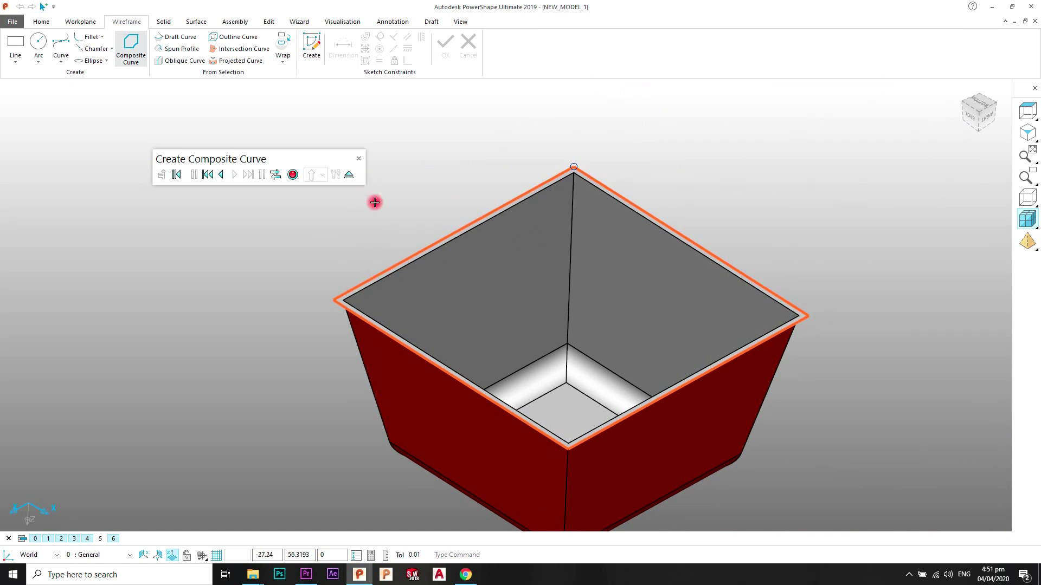
left_click(292, 175)
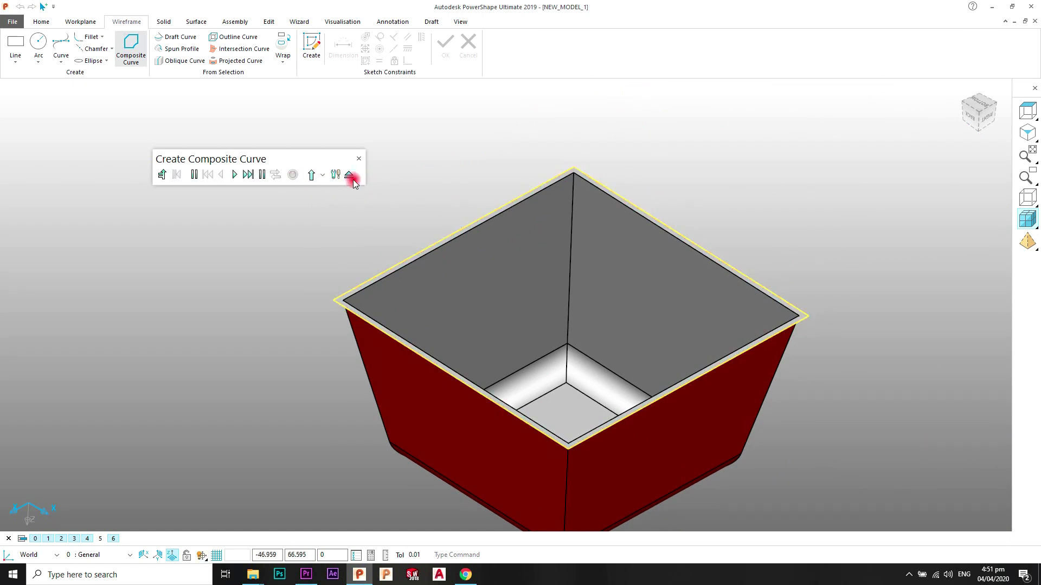
key("Escape")
scroll(397, 223, "down", 2)
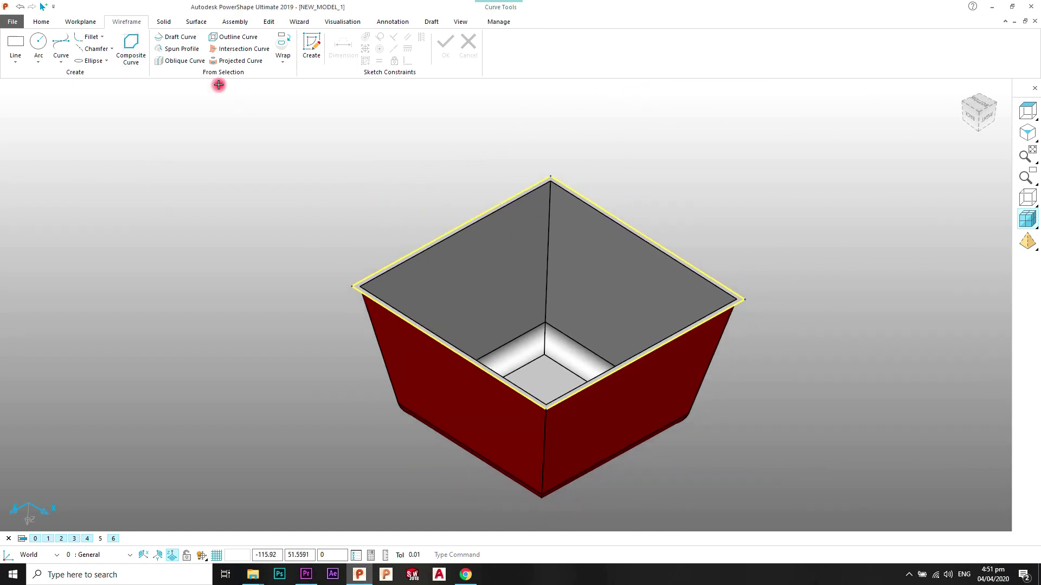
Create a split surface from the punch's rim curve, radially out with an offset distance of 100 and angle 0
left_click(266, 22)
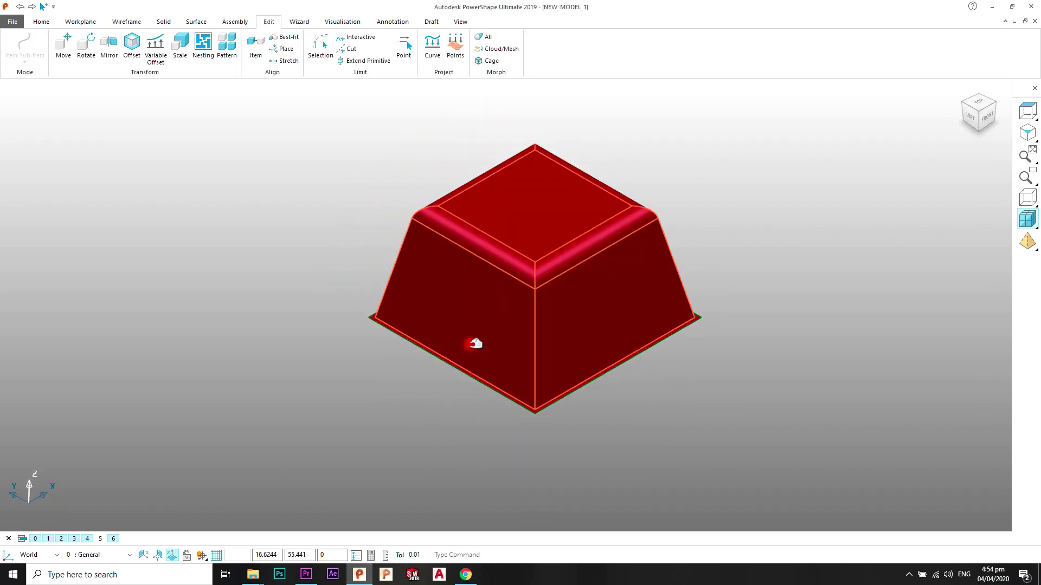
scroll(467, 346, "up", 1)
scroll(502, 336, "down", 2)
left_click(458, 344)
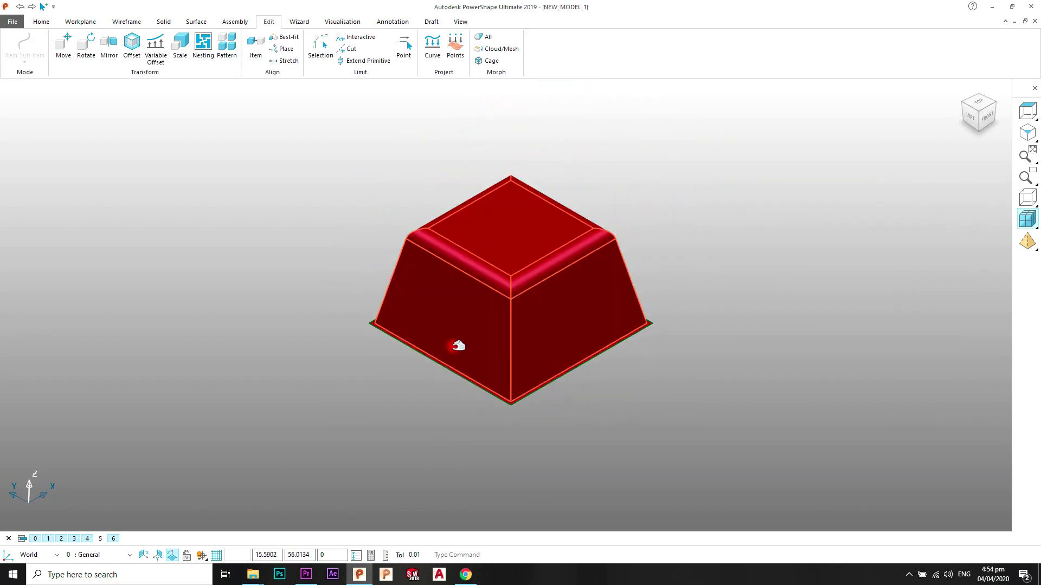
scroll(455, 344, "up", 4)
left_click(434, 390)
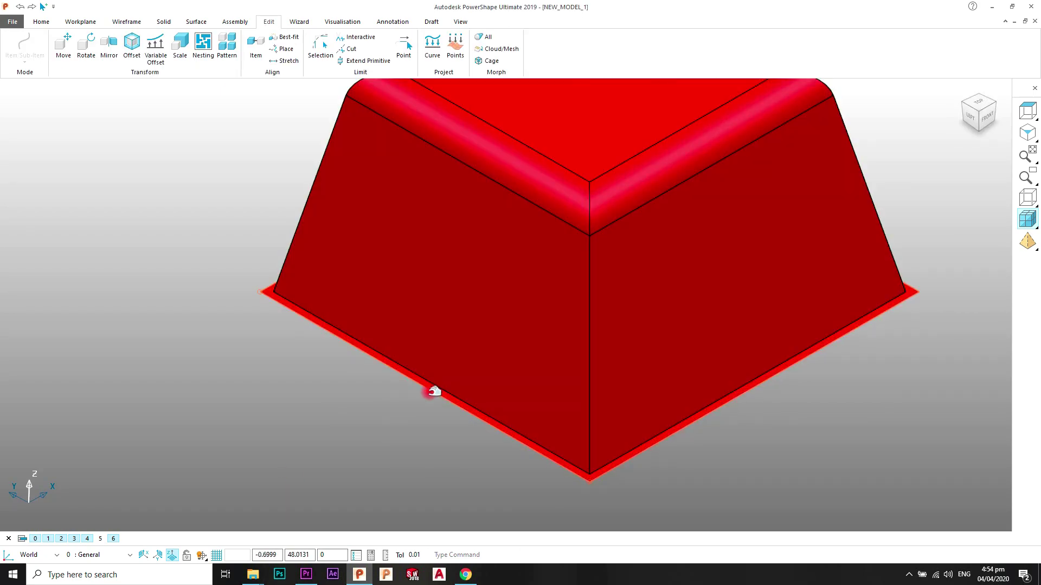
left_click(430, 392)
left_click(454, 406)
middle_click_drag(456, 407, 519, 297)
scroll(511, 283, "down", 2)
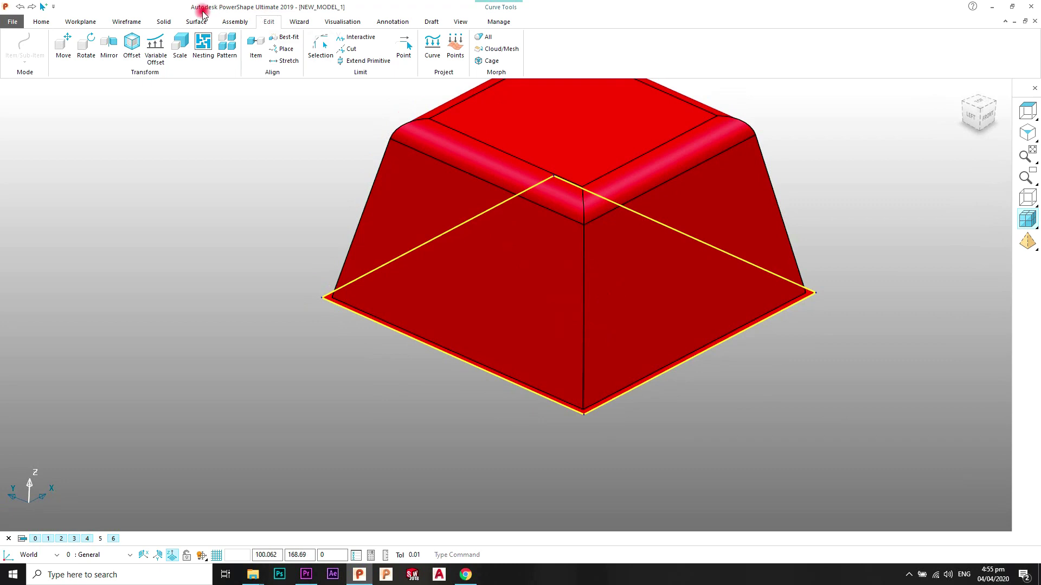
left_click(197, 22)
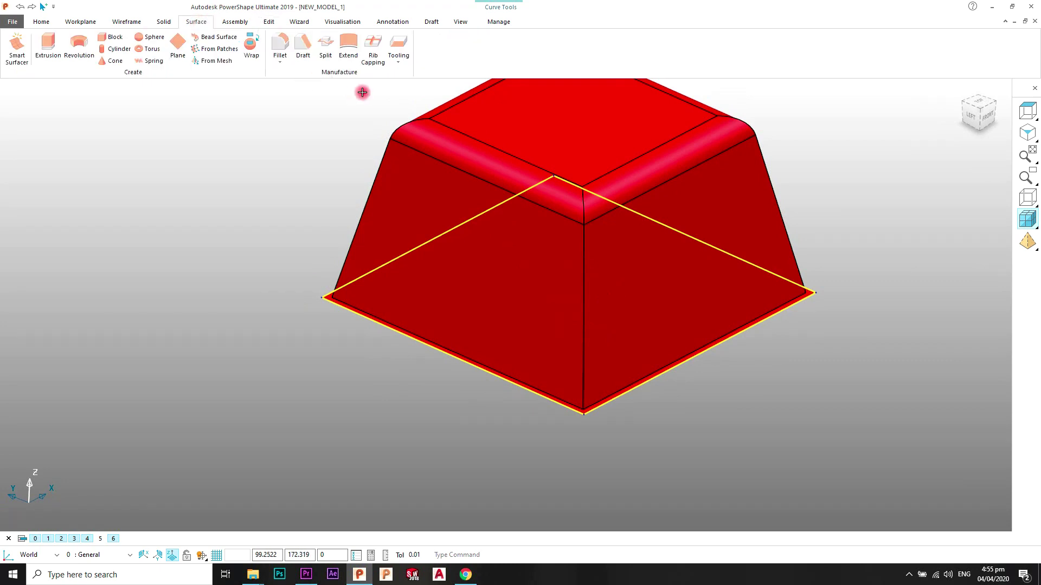
left_click(337, 53)
left_click(195, 85)
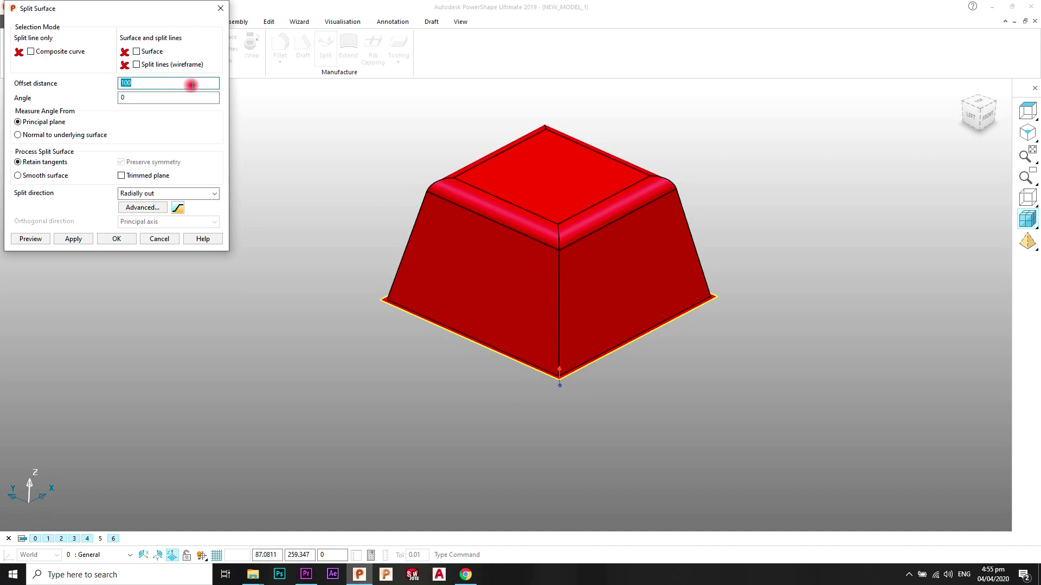
left_click(70, 239)
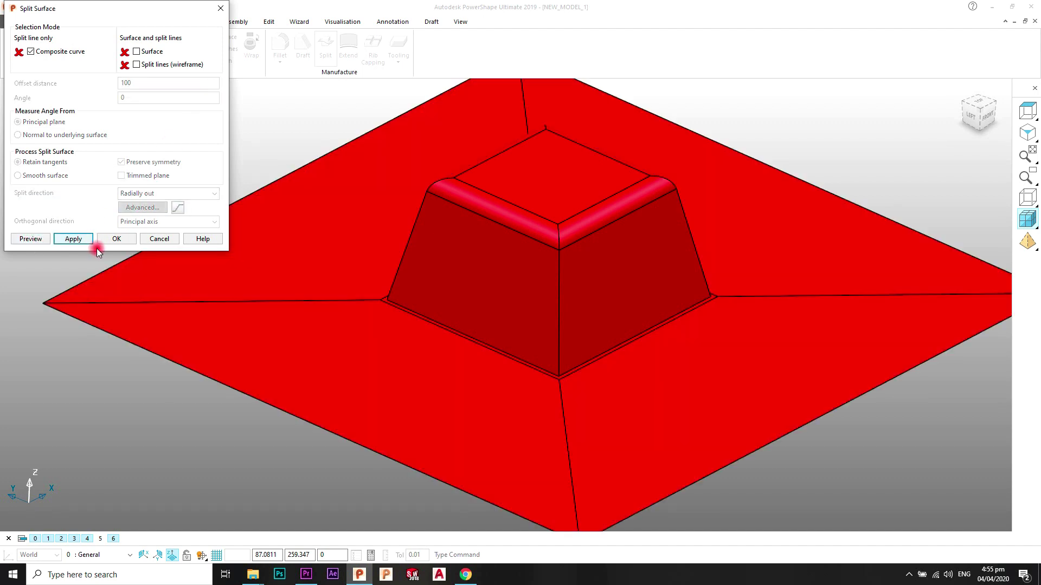
left_click(115, 239)
left_click(583, 309)
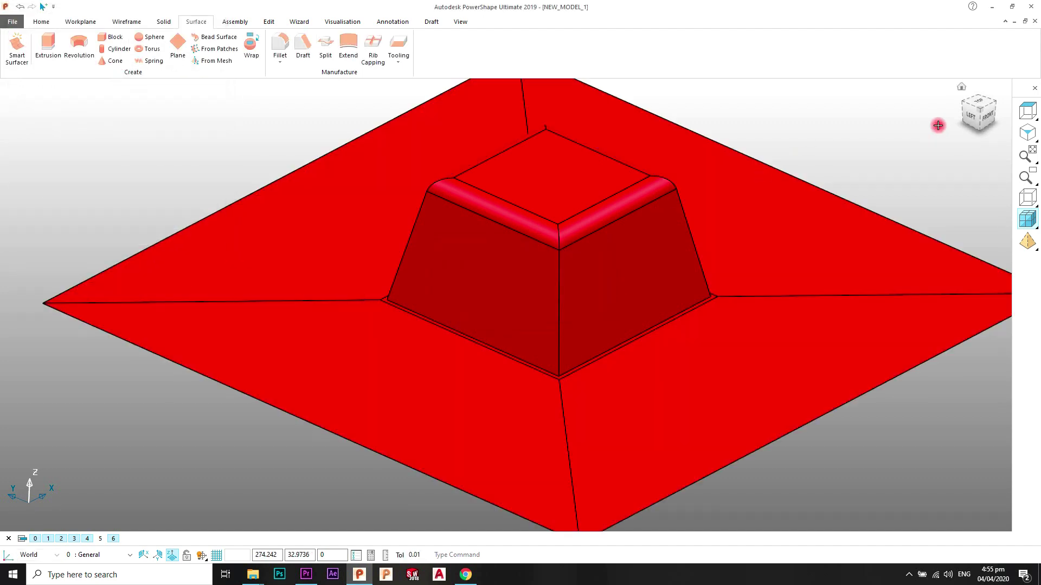
In top view, draw a rectangle on the split surface surrounding the punch
left_click(984, 107)
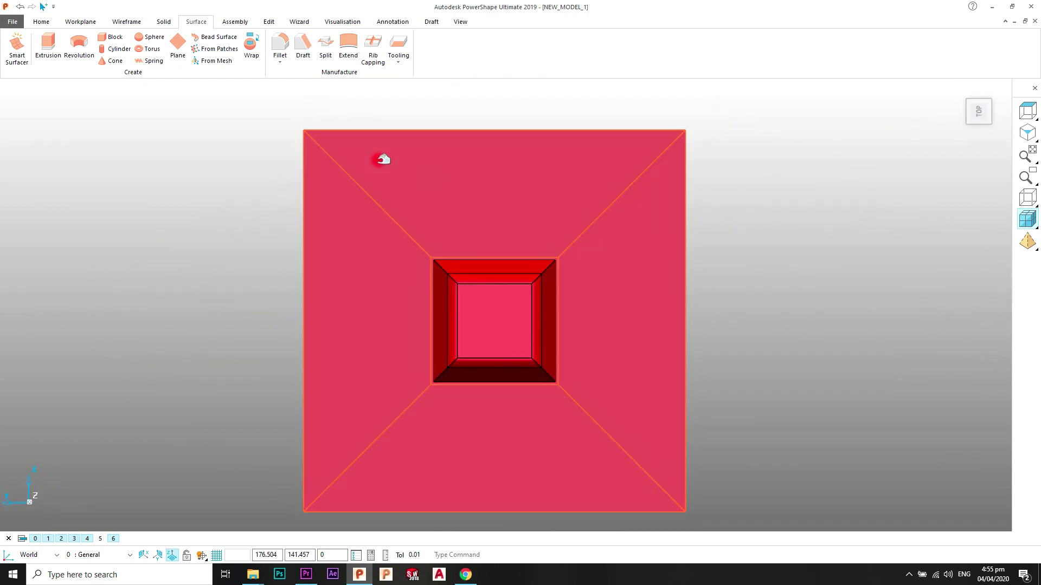
left_click(126, 21)
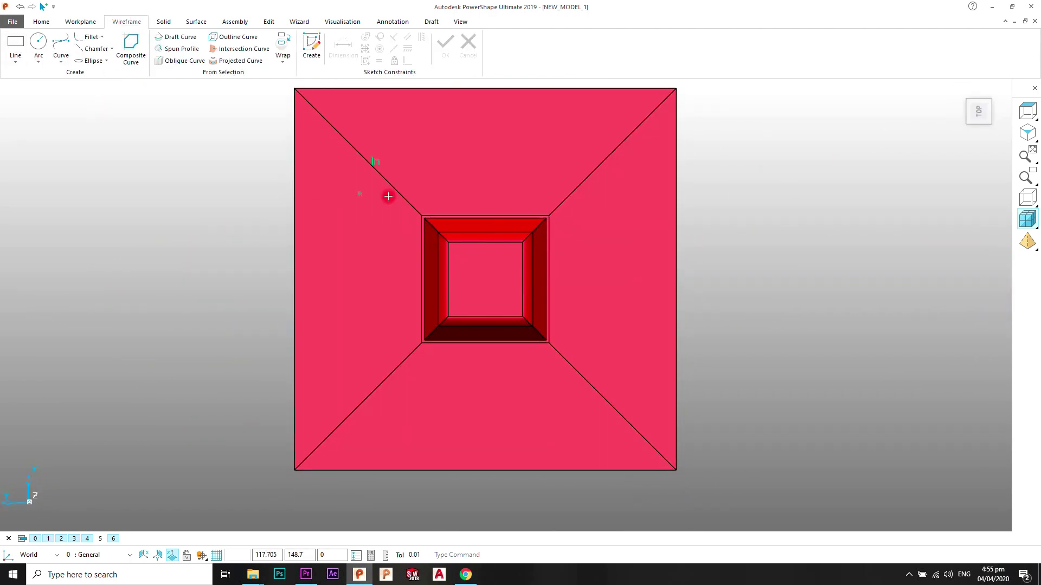
left_click(374, 160)
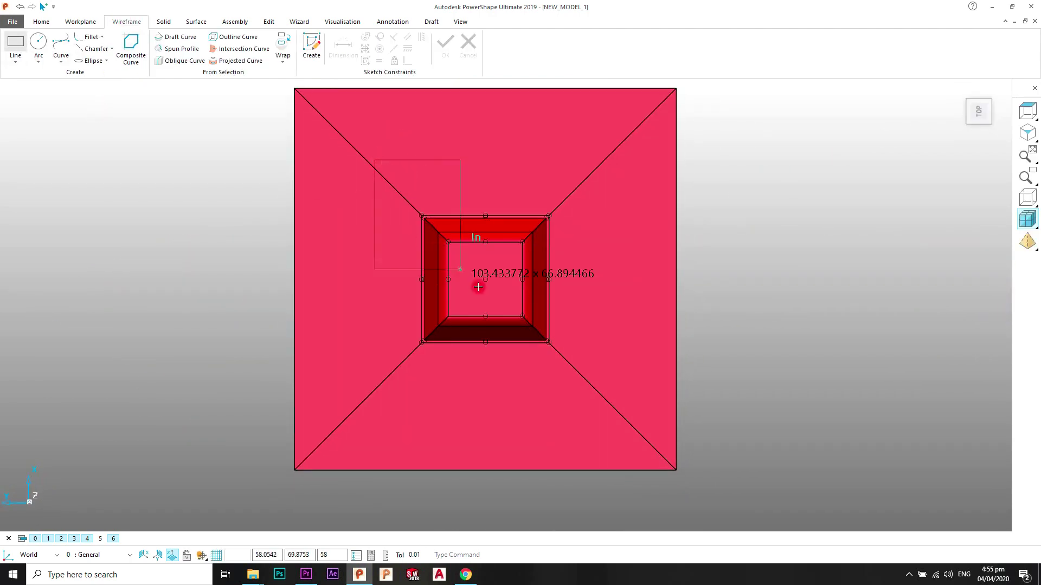
left_click(596, 401)
right_click(761, 194)
left_click(773, 202)
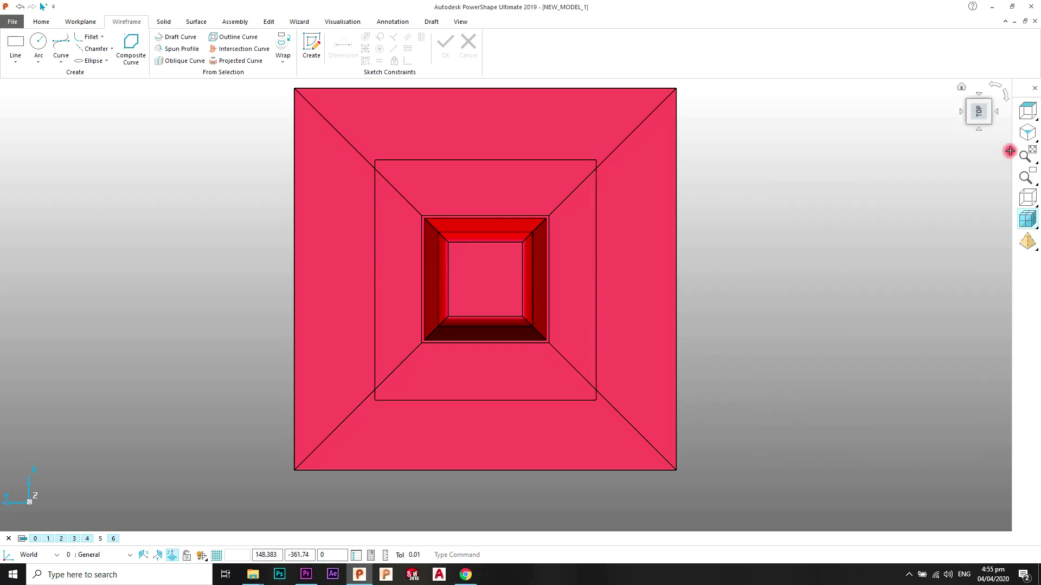
Limit the punch's split surface to the rectangle, removing the material outside it
left_click(1027, 133)
middle_click_drag(573, 367, 596, 294, "shift")
scroll(534, 347, "up", 3)
left_click(493, 343)
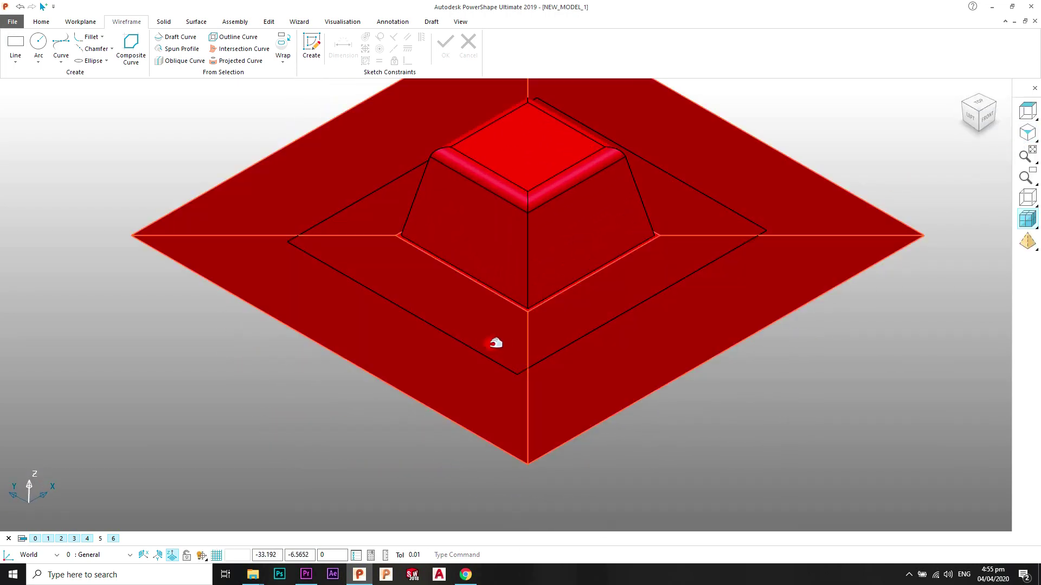
left_click(484, 354, "alt")
middle_click_drag(378, 262, 397, 285)
scroll(393, 271, "up", 1)
left_click(285, 44)
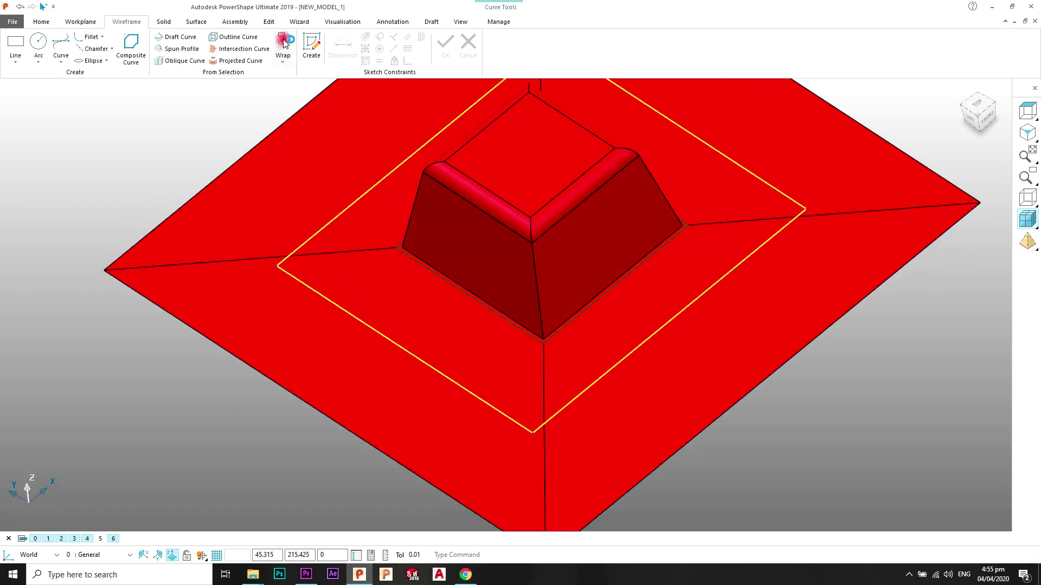
left_click(260, 21)
left_click(319, 54)
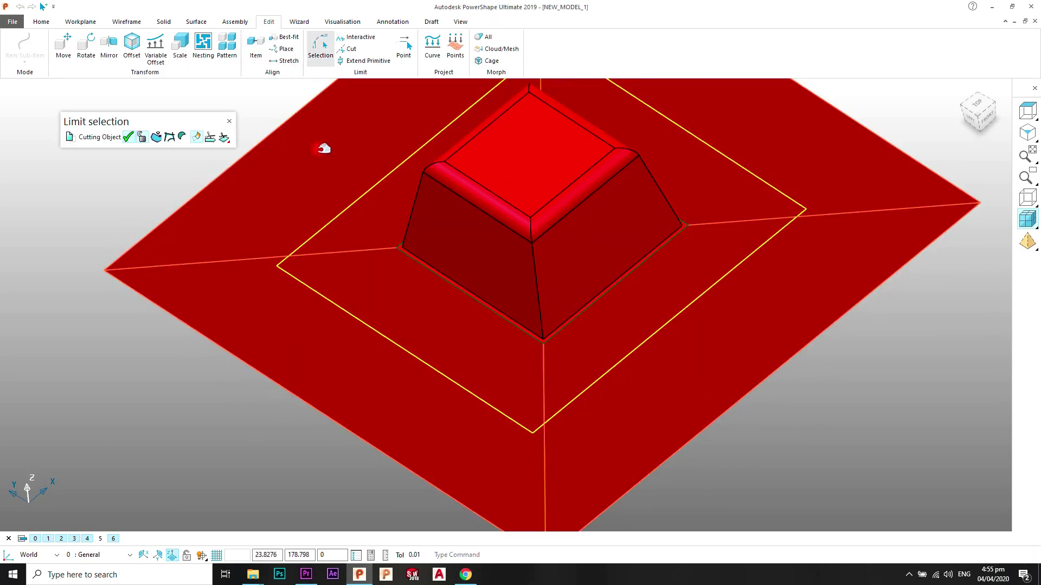
middle_click_drag(323, 149, 353, 169, "shift")
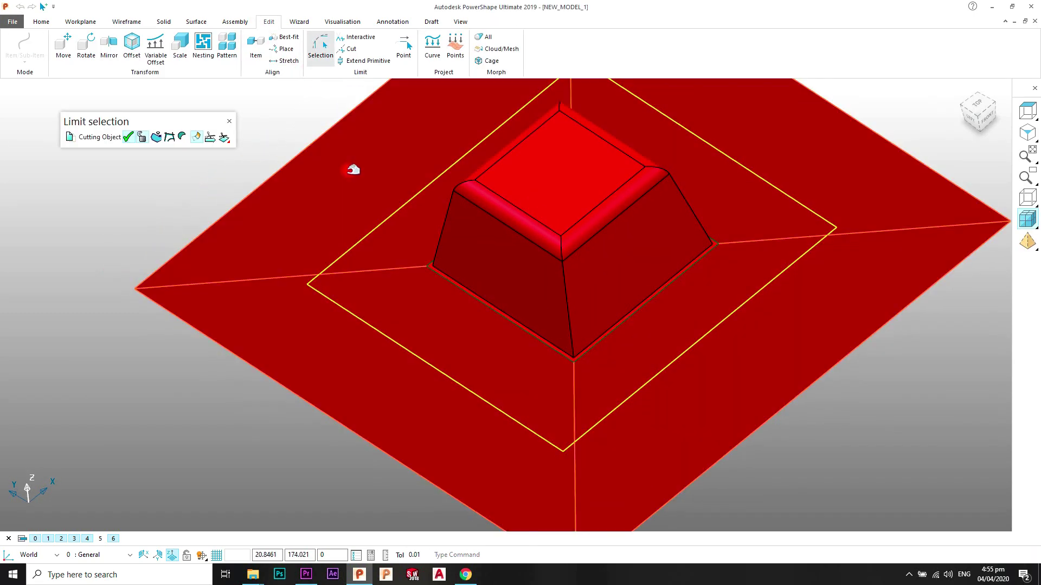
left_click(342, 227)
middle_click_drag(342, 228, 465, 159)
left_click(249, 126)
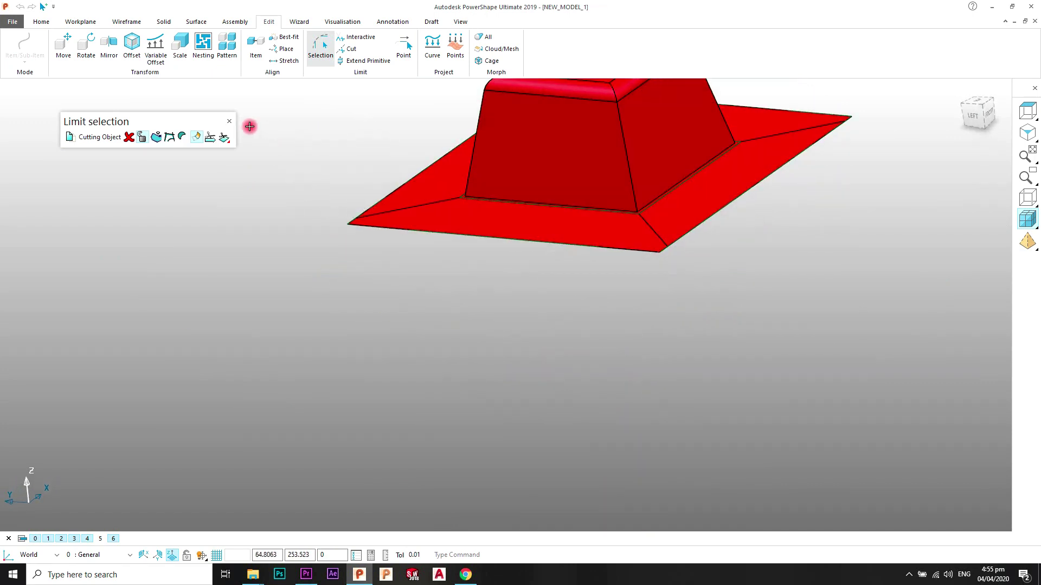
left_click(230, 122)
Extrude the rectangular outline downward into side surfaces beneath the punch's split surface
middle_click_drag(621, 194, 637, 224)
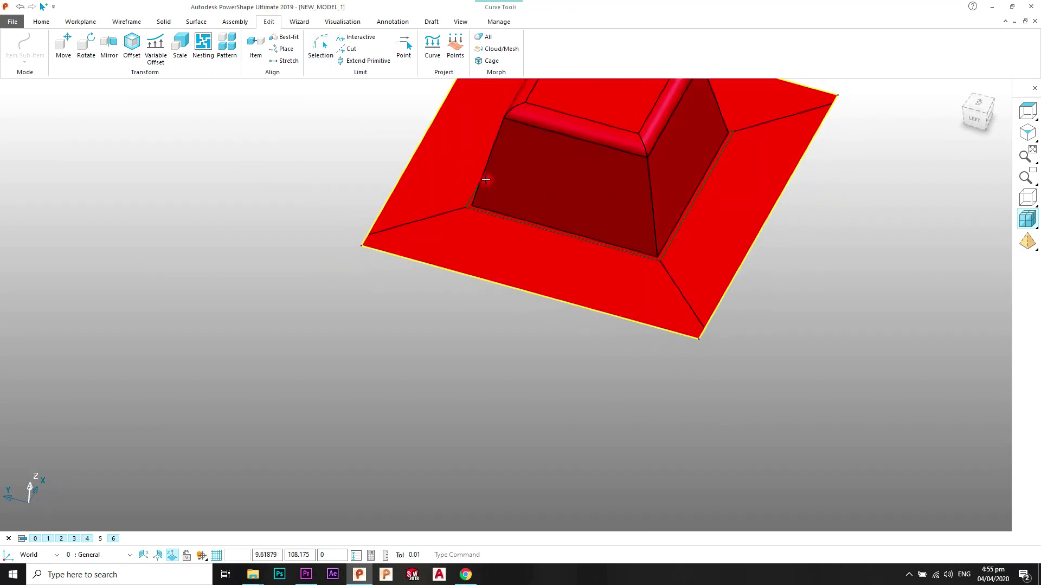
left_click(217, 145)
scroll(358, 216, "up", 2)
left_click(385, 257)
middle_click_drag(468, 249, 547, 230)
left_click(302, 95)
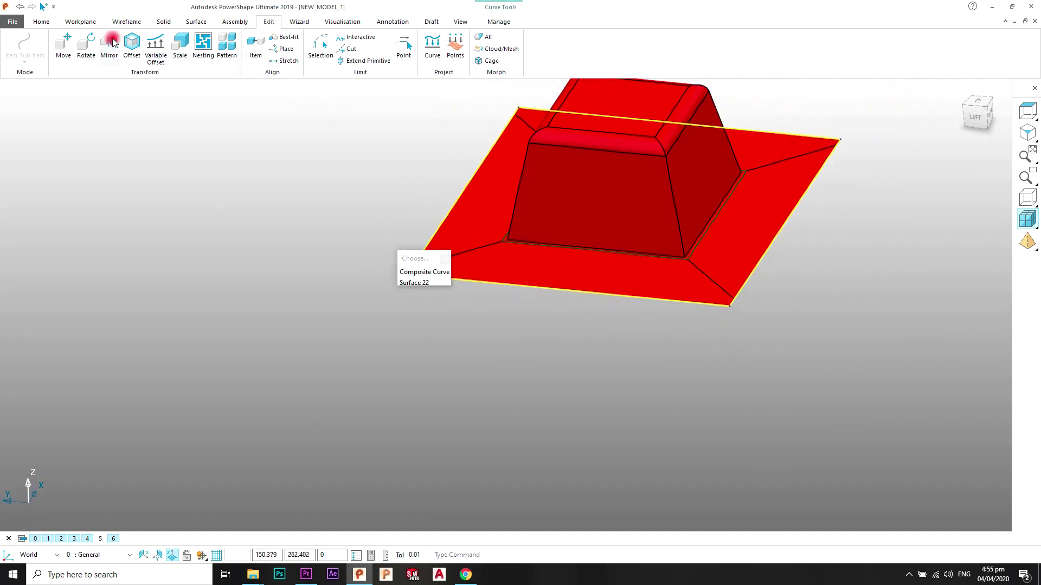
left_click(122, 25)
left_click(164, 21)
left_click(196, 21)
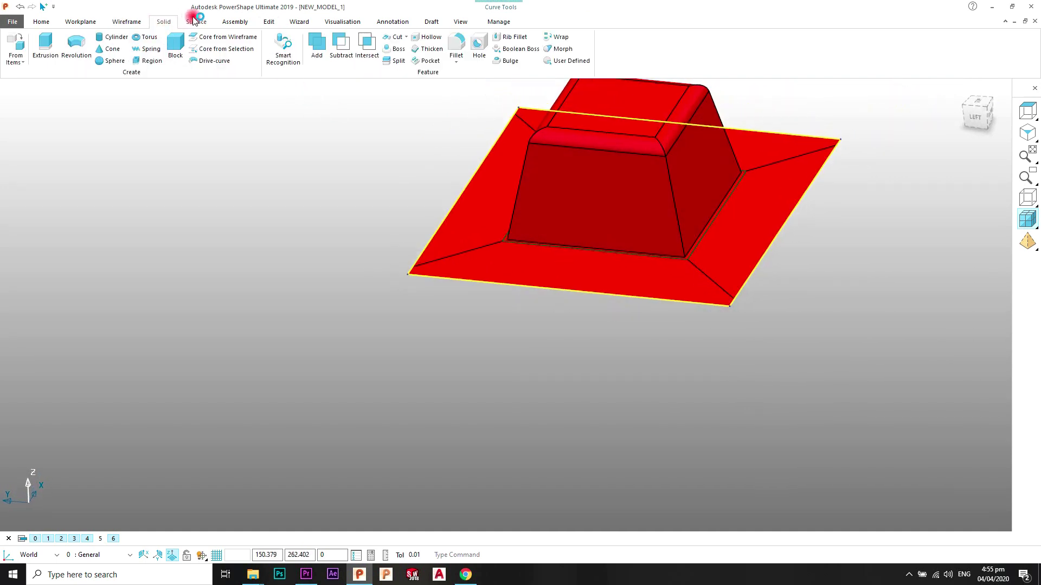
left_click(47, 45)
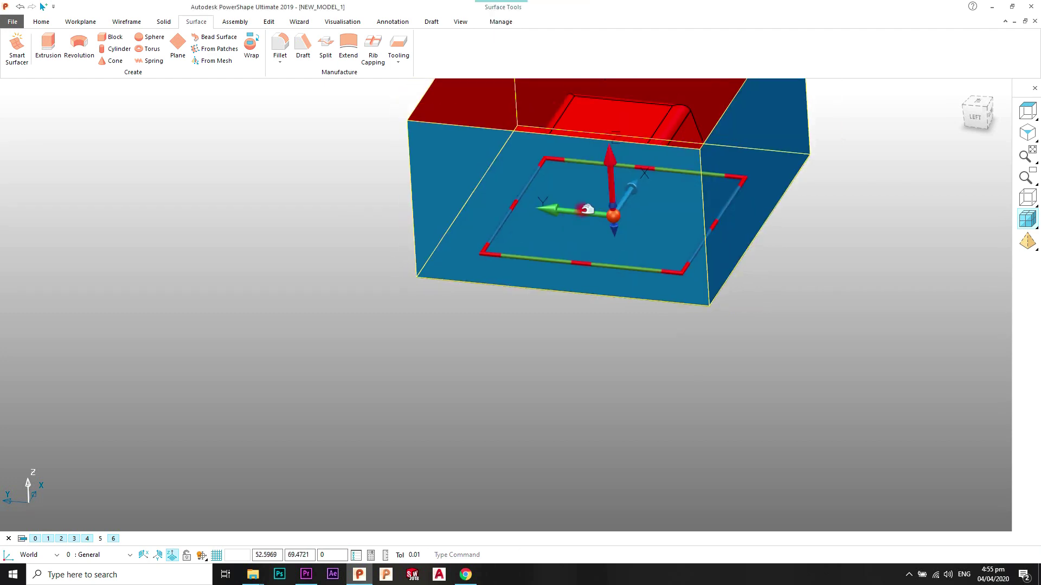
left_click_drag(600, 107, 638, 278)
left_click_drag(643, 335, 643, 335)
left_click(829, 206)
middle_click_drag(564, 298, 742, 207)
scroll(820, 130, "down", 2)
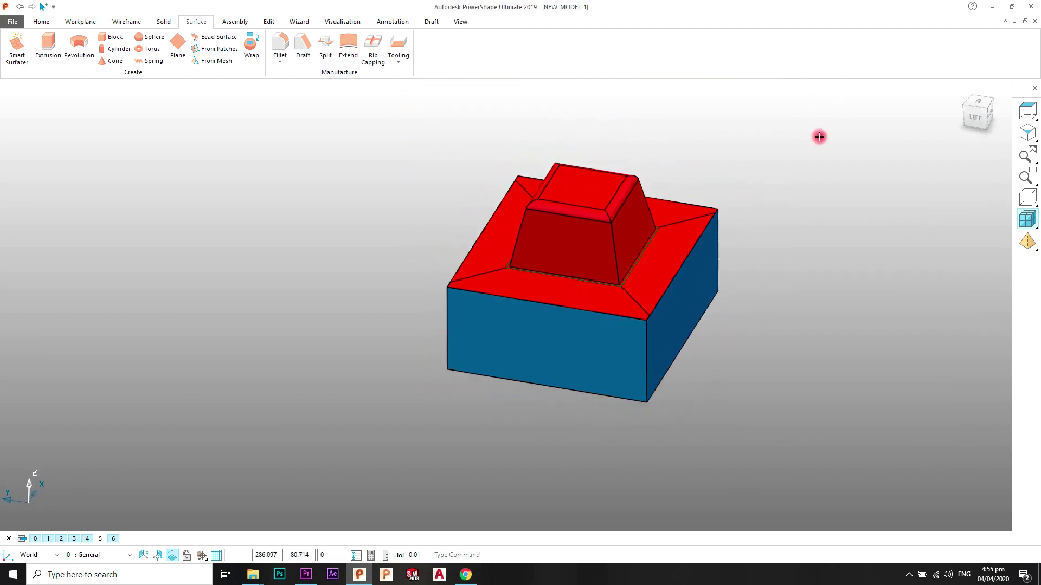
Move all the punch geometry to the PUNCH level (6) and show the punch and cavity levels together
left_click(150, 556)
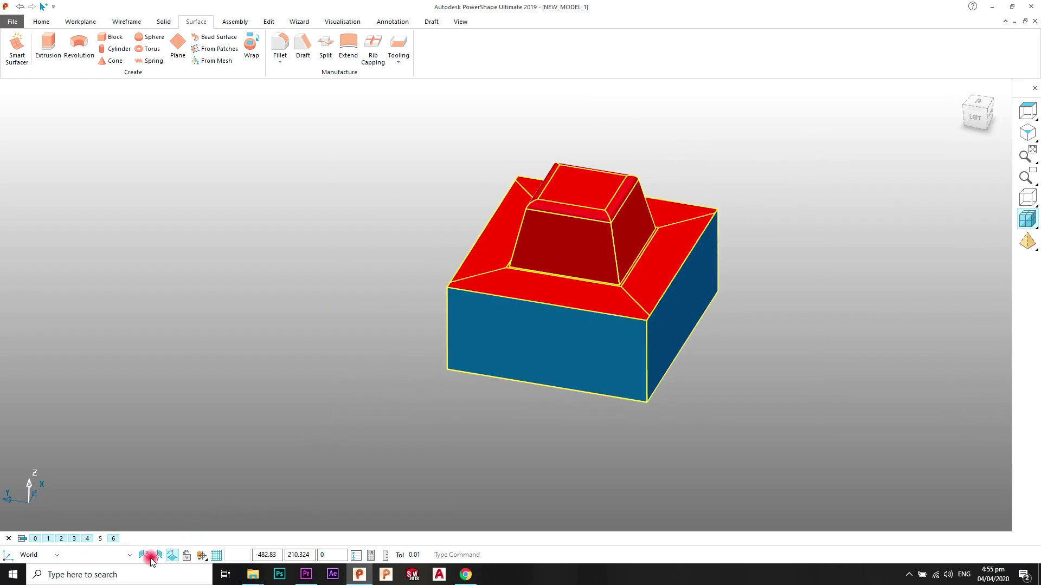
left_click(113, 539)
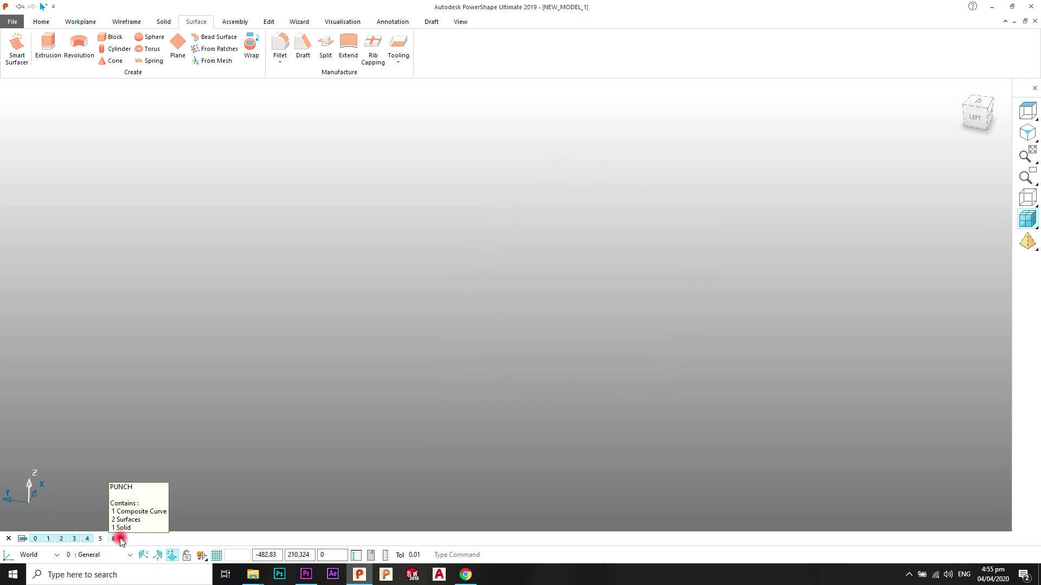
left_click(115, 540)
left_click(103, 539)
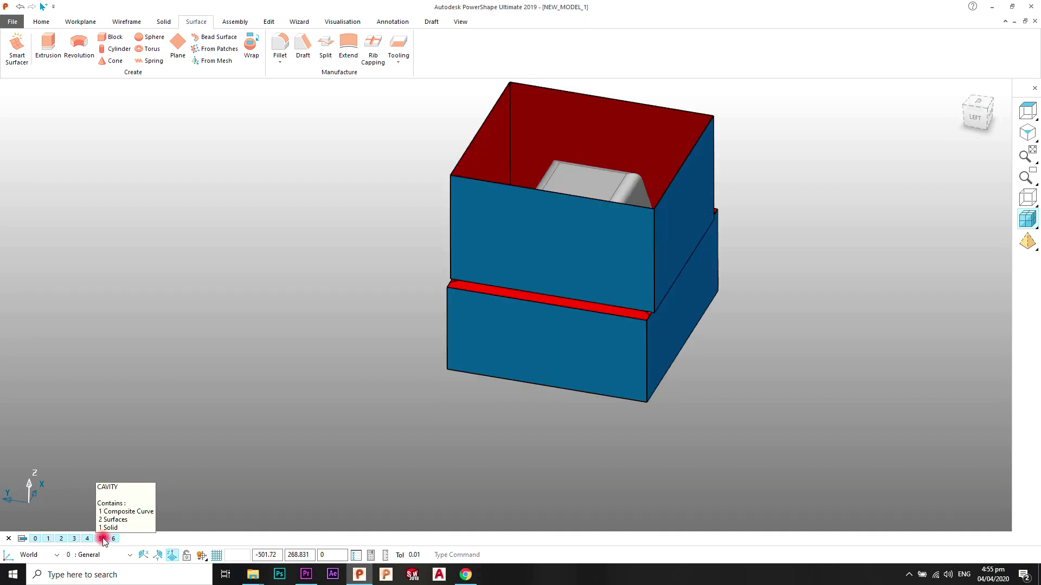
middle_click_drag(481, 399, 555, 355)
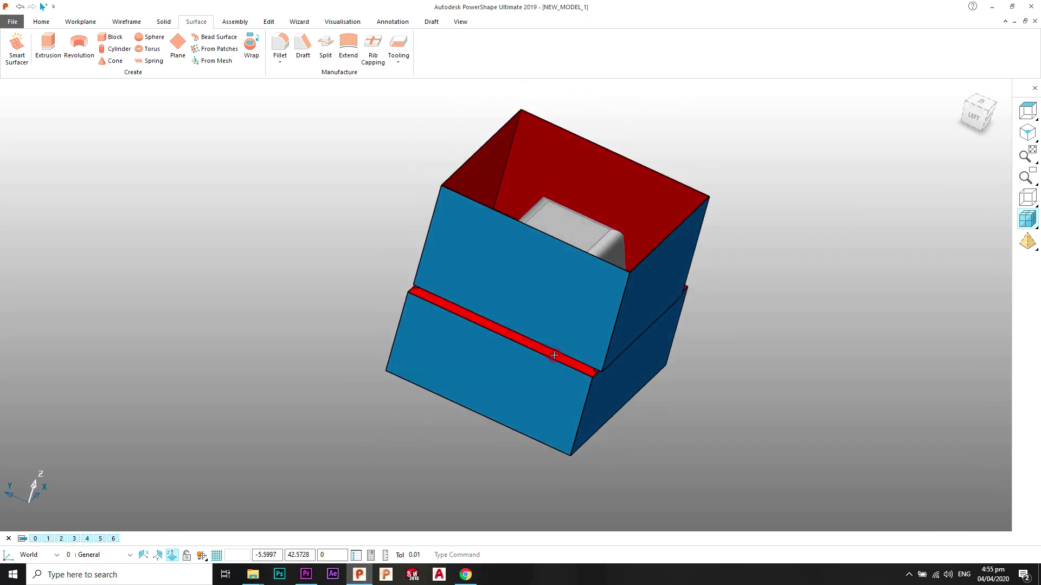
Show the cavity level without the punch level and examine the cavity block from several angles
left_click(114, 538)
left_click(100, 538)
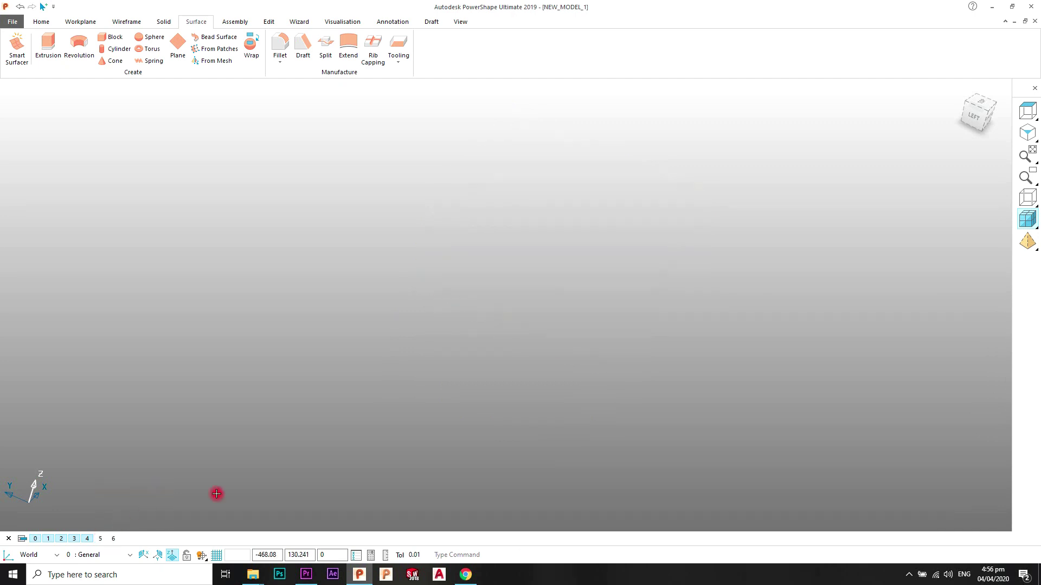
left_click(100, 539)
middle_click_drag(539, 353, 513, 315)
scroll(513, 334, "up", 7)
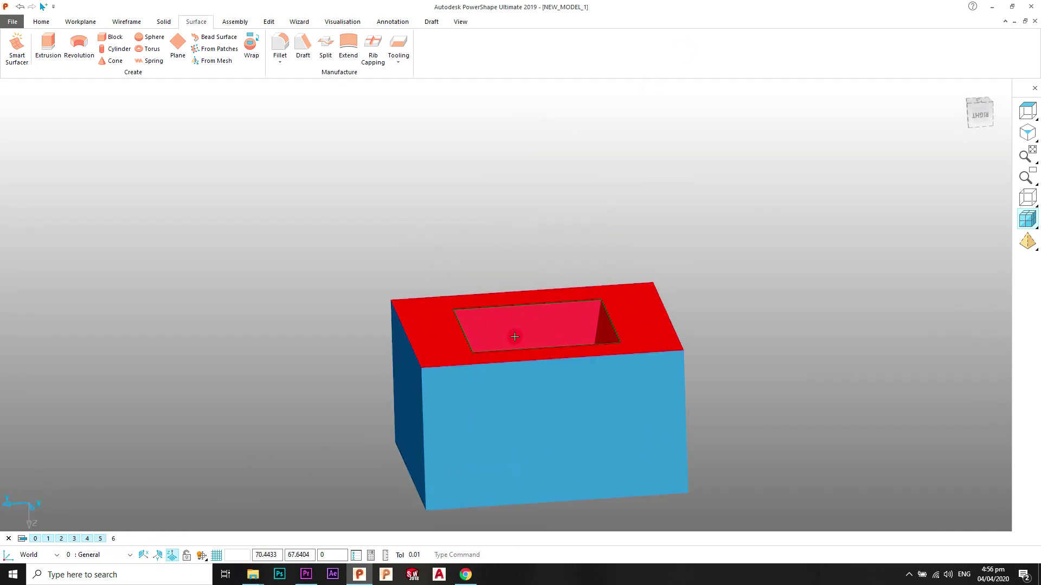
middle_click_drag(569, 379, 526, 324, "shift")
middle_click_drag(514, 288, 590, 351)
scroll(591, 349, "down", 4)
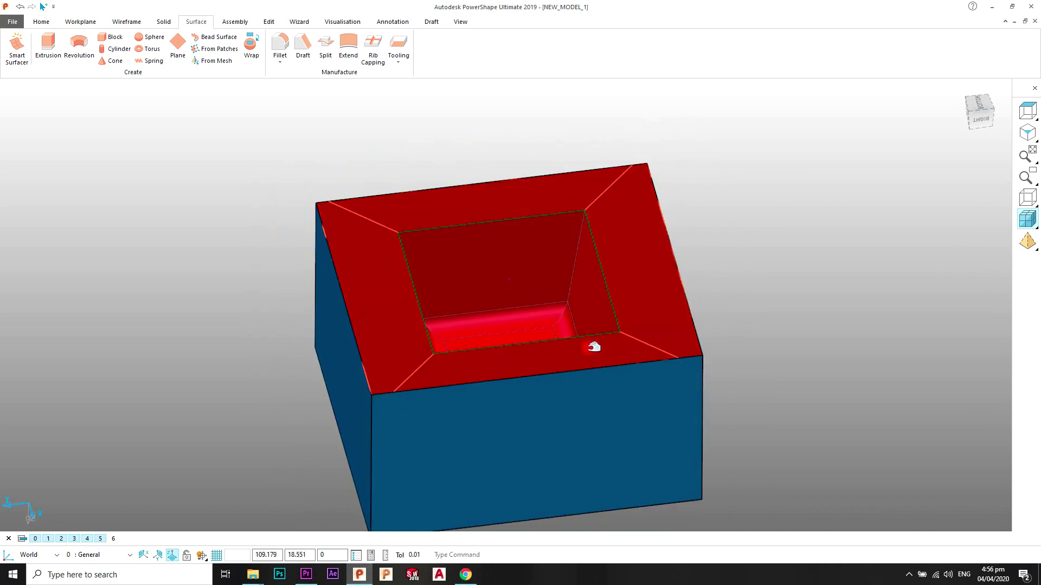
middle_click_drag(594, 348, 469, 311)
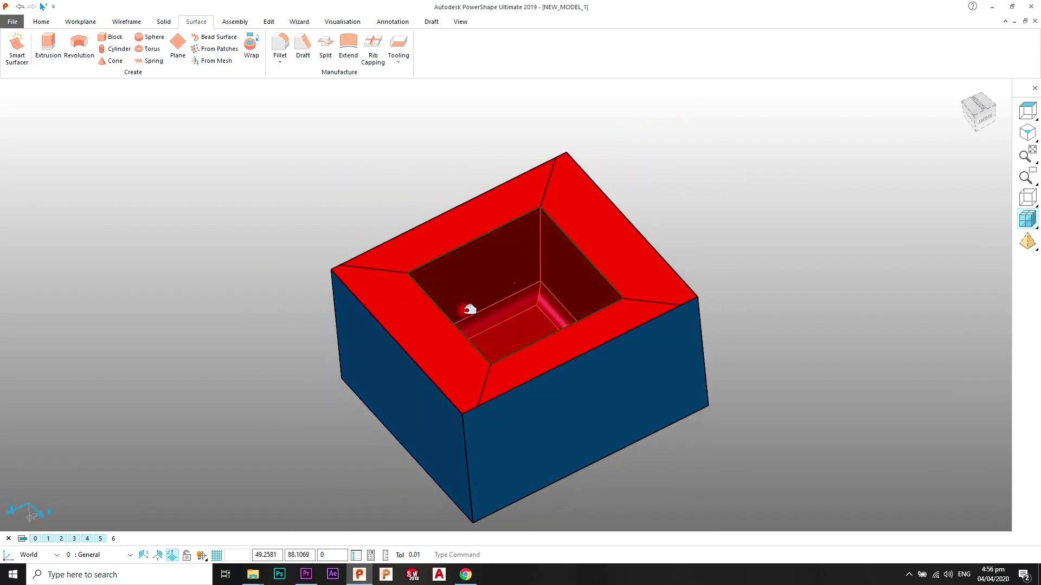